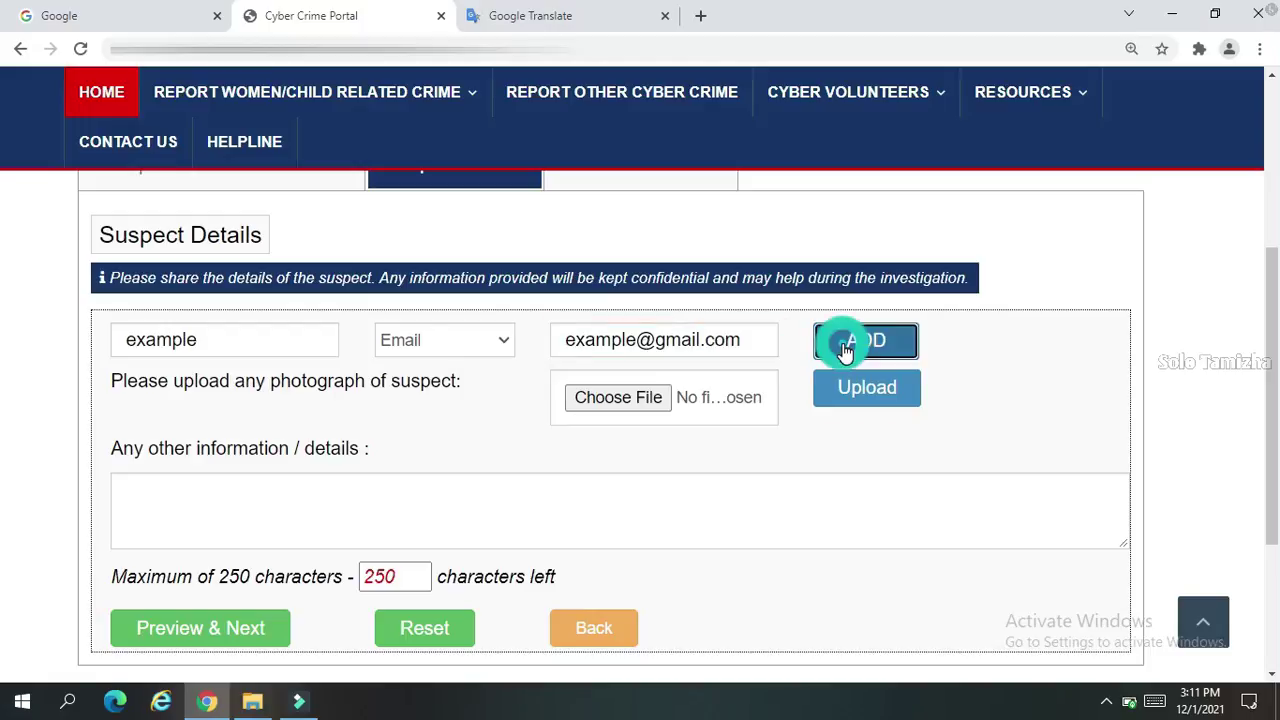
# Scroll down the Suspect Details form below the entered suspect name and e-mail
pyautogui.scroll(-2, 871, 346)
# Enter a string of 'a' characters as additional suspect details and continue to the complaint preview
pyautogui.click(367, 467)
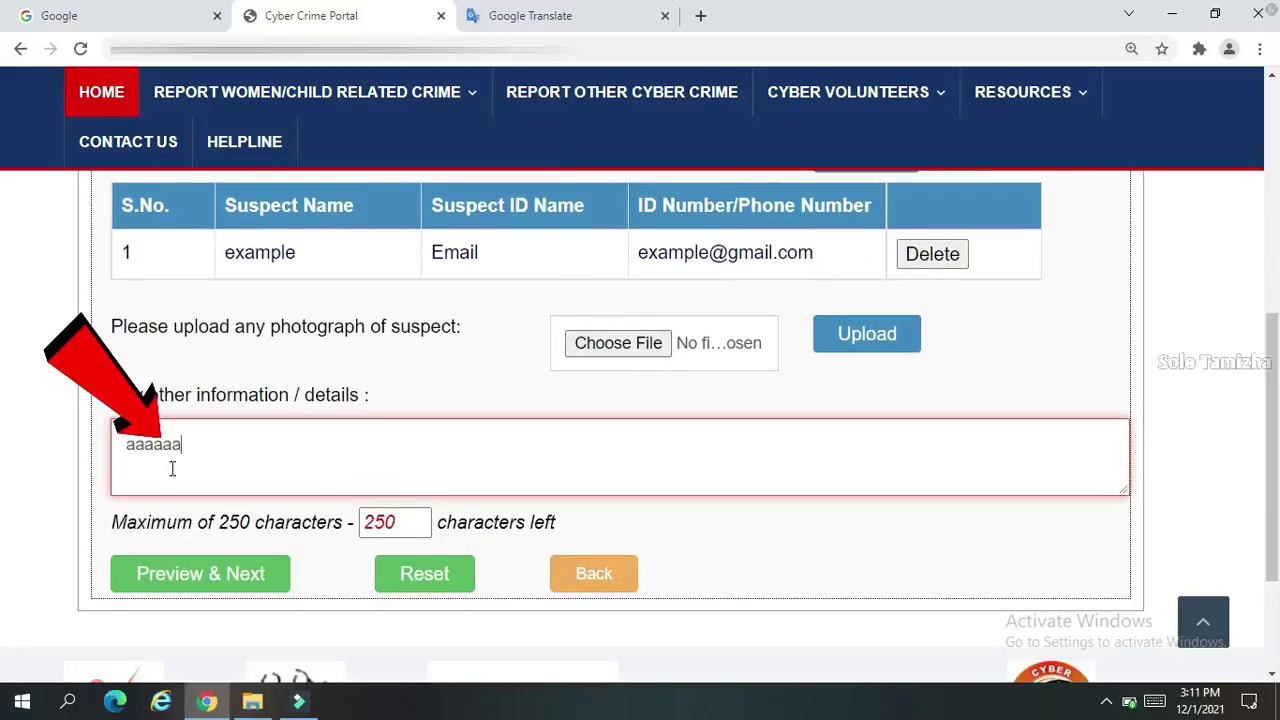
pyautogui.write('aaaaaaaaaaaaaaaaaaaaaaaaaaaaaaaaaaaaaaaaaaaaaaaaaaaaaaaaaaaaaaaaaaaaaaaaaaaaaaaaaaaaaaaaaaaaaaaaaaaaaaaaaaaaaaaaaaaaaaaaaaaaaaaaaaaaa')
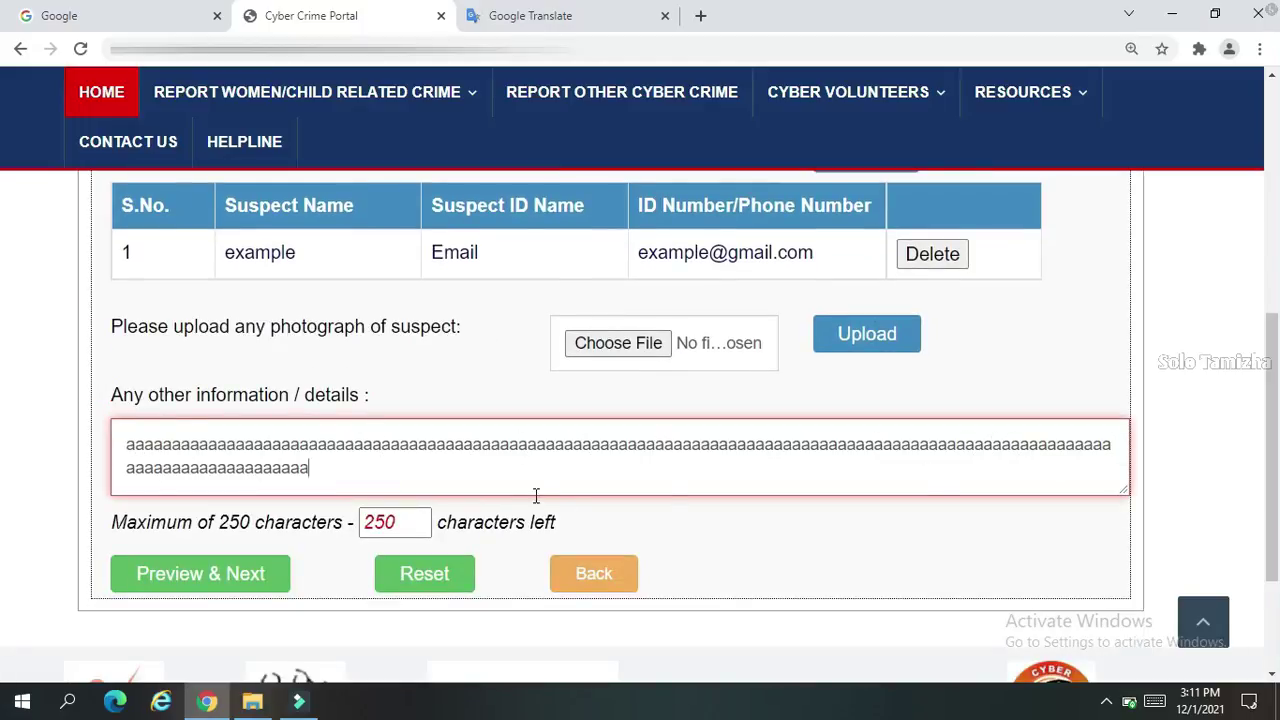
pyautogui.click(218, 585)
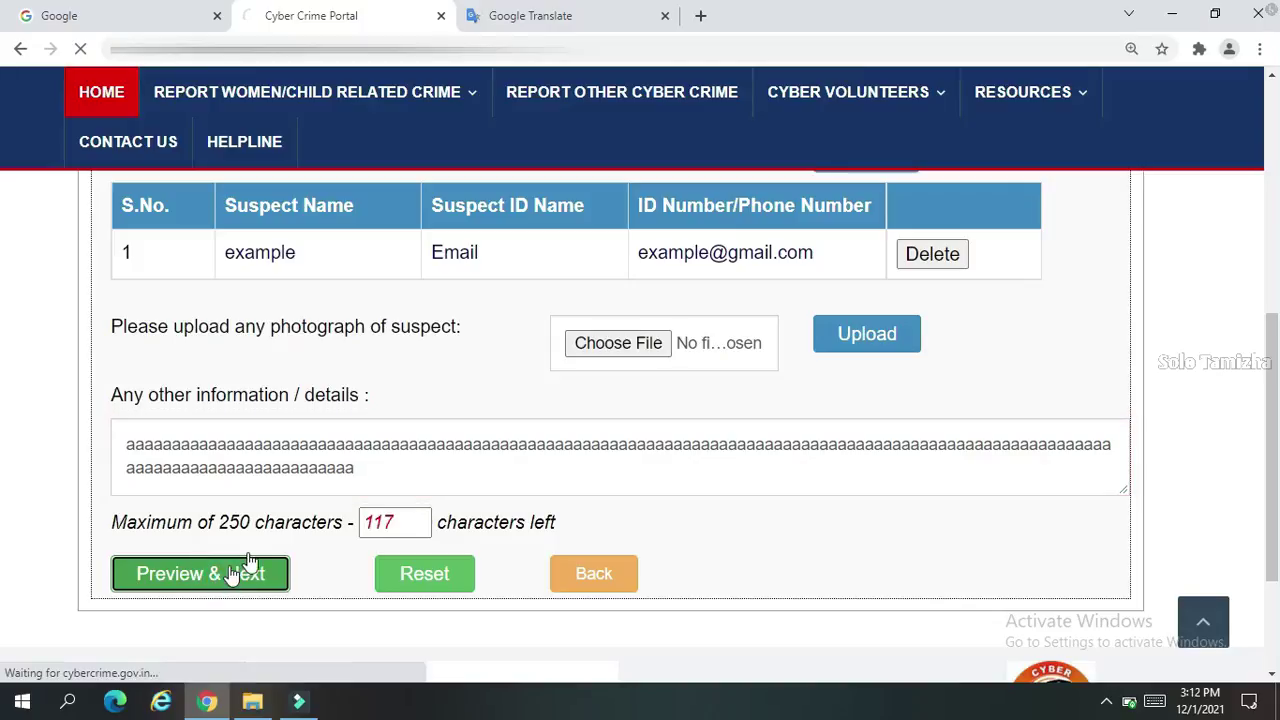
# Answer the captcha sum, accept the declaration, download the complaint PDF and submit it
pyautogui.scroll(-12, 2, 243)
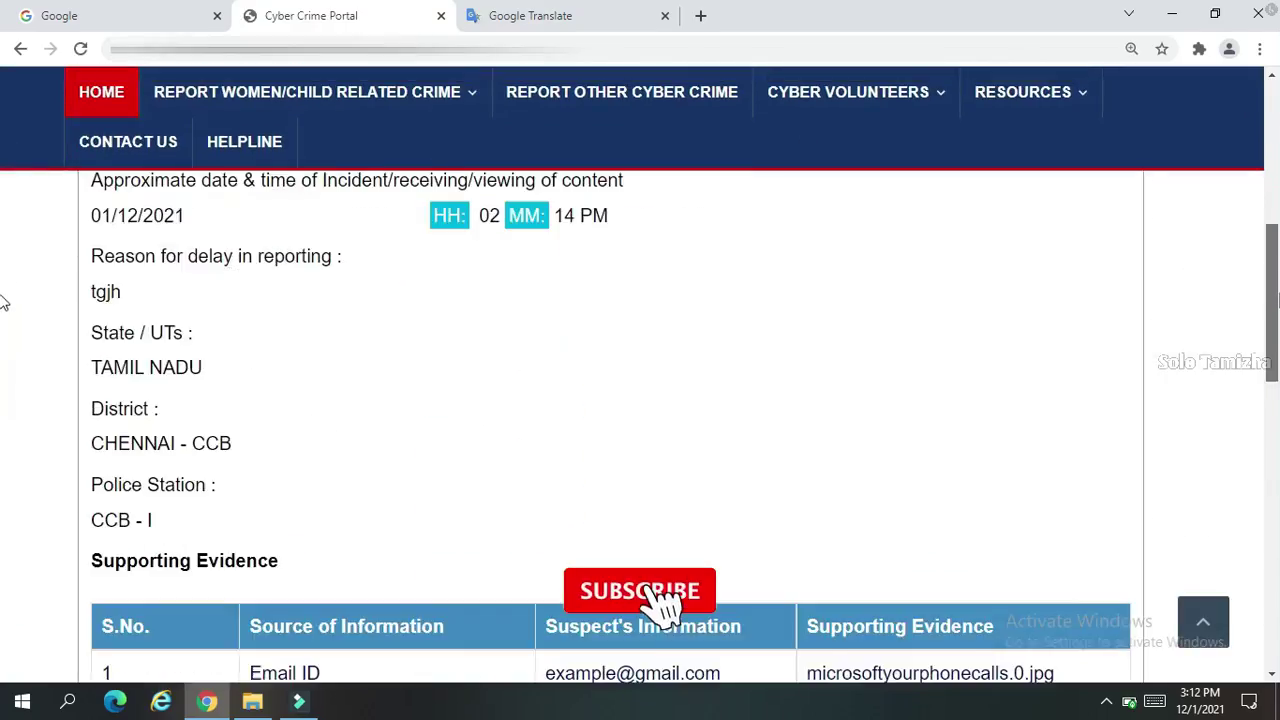
pyautogui.scroll(-3, 2, 489)
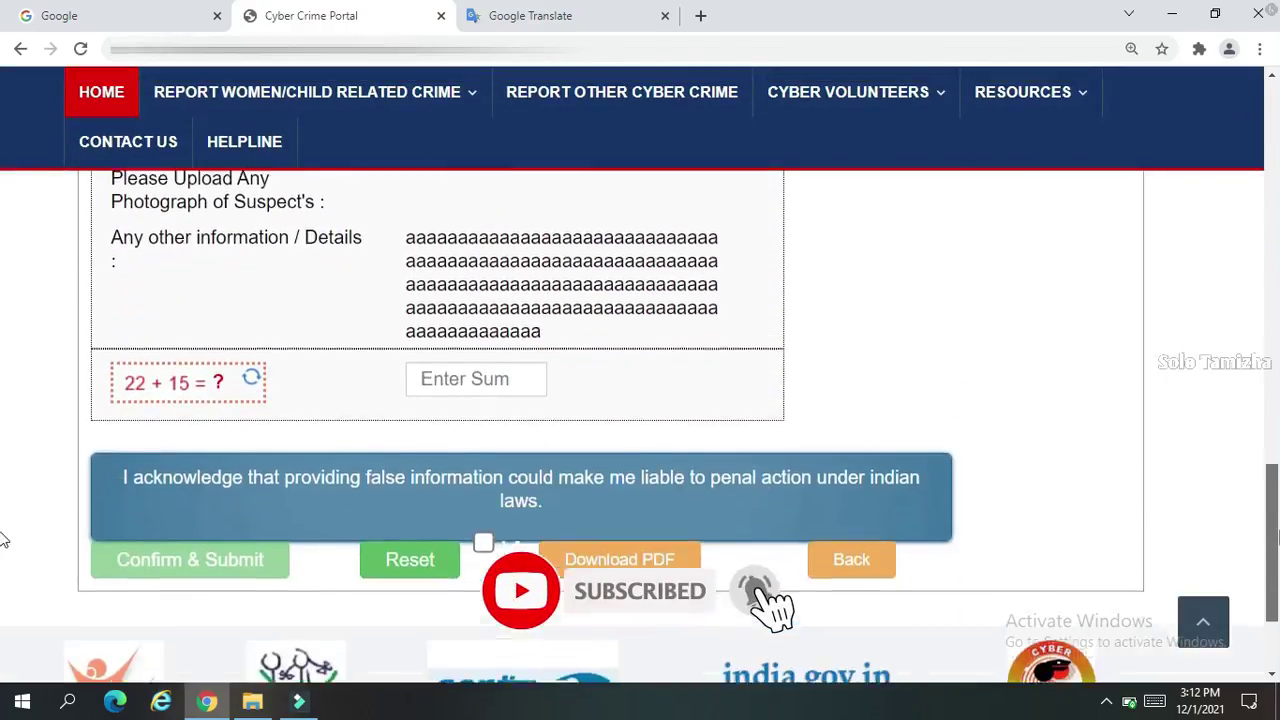
pyautogui.hotkey('ctrl', '-')
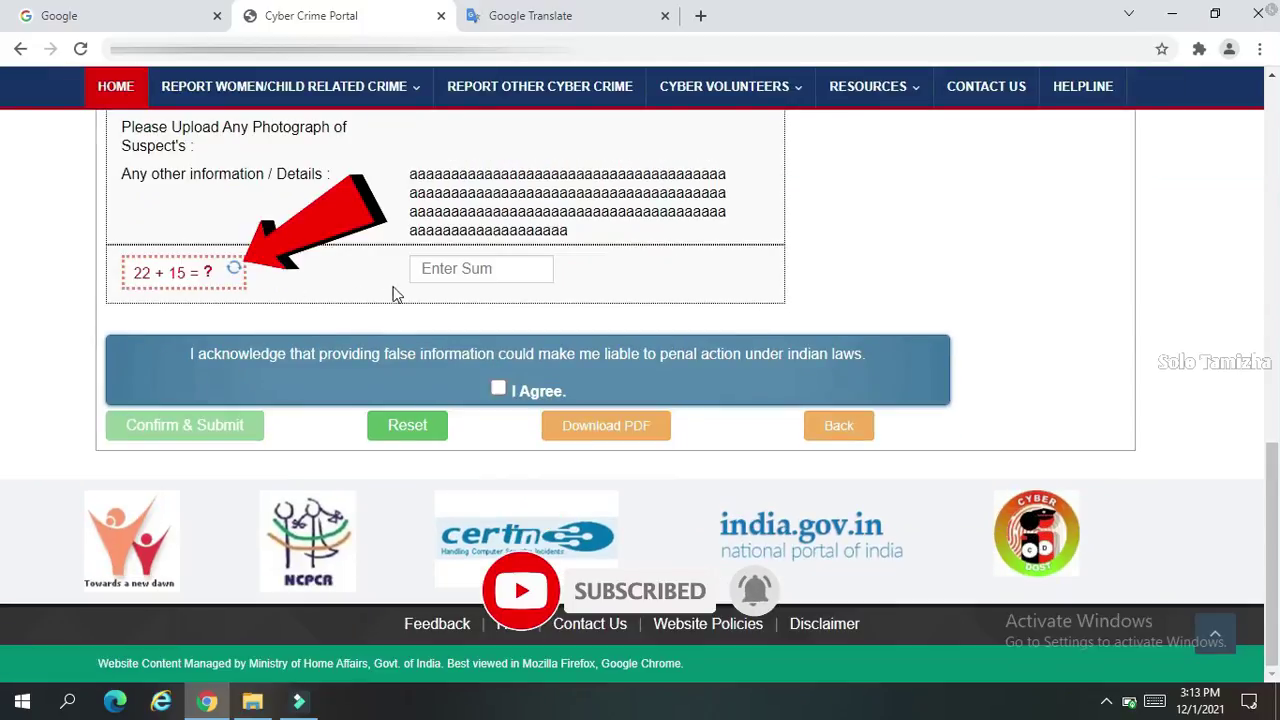
pyautogui.click(455, 273)
pyautogui.write('37')
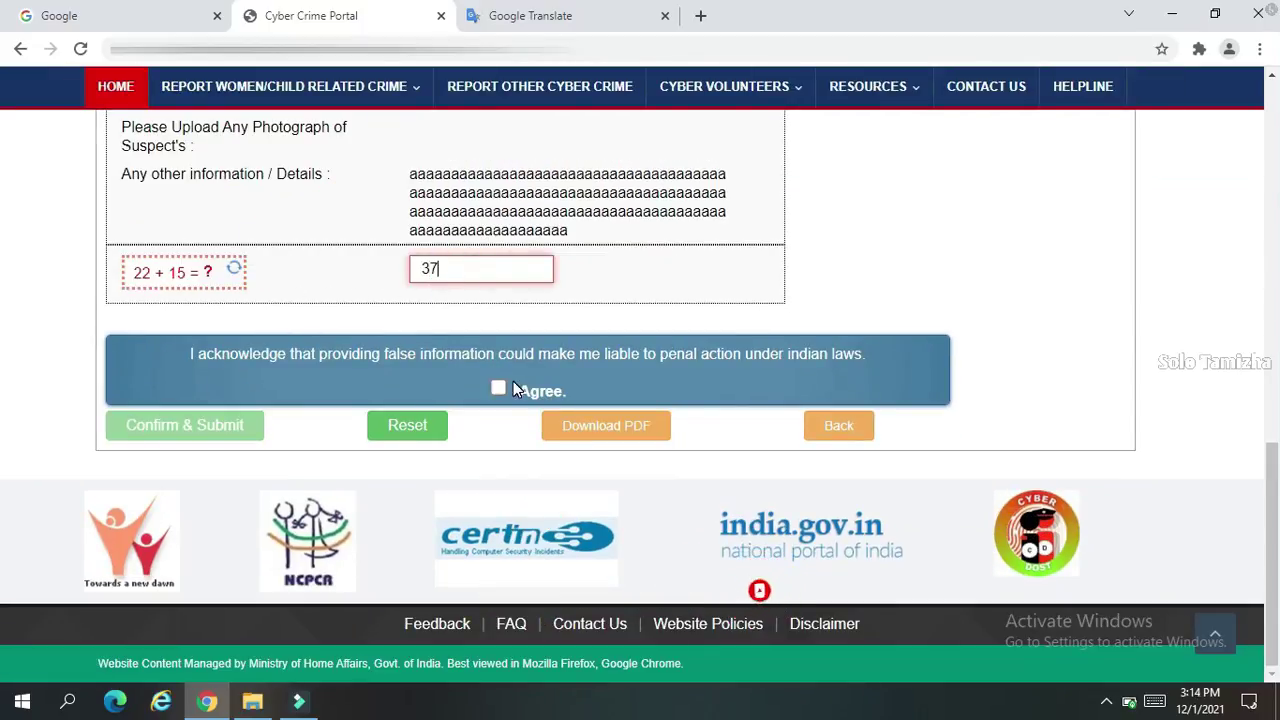
pyautogui.click(498, 391)
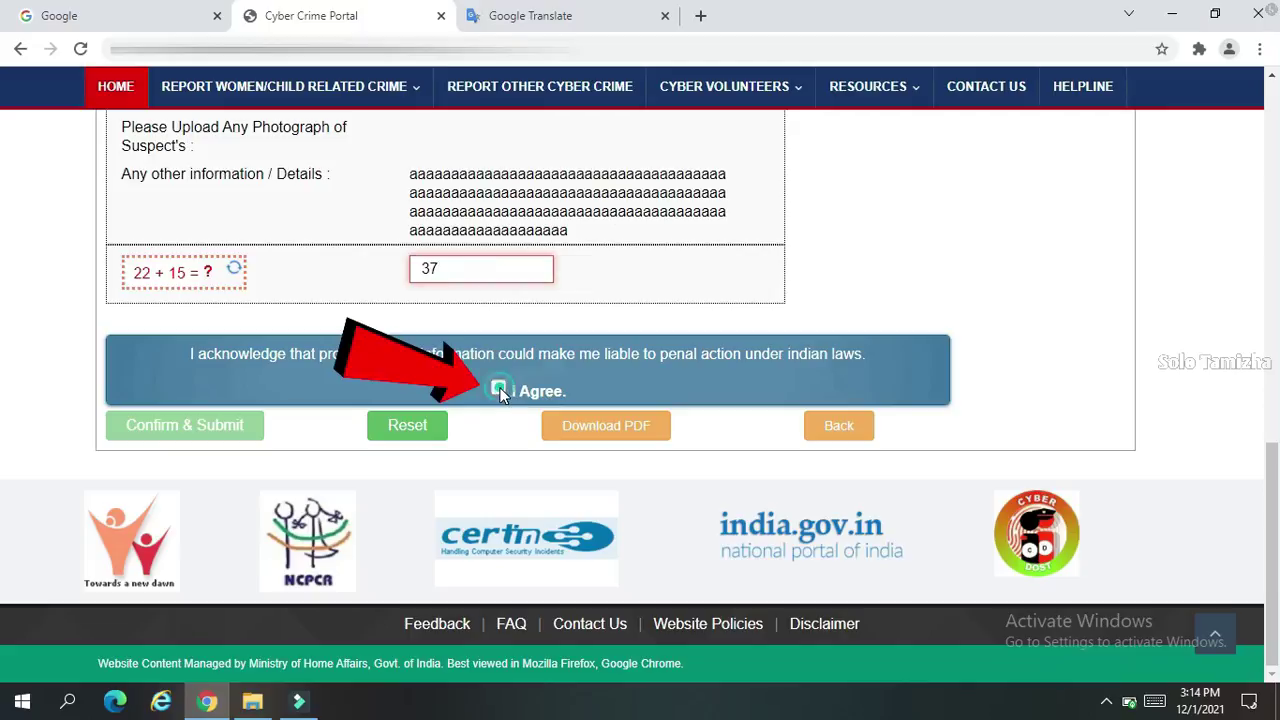
pyautogui.click(605, 438)
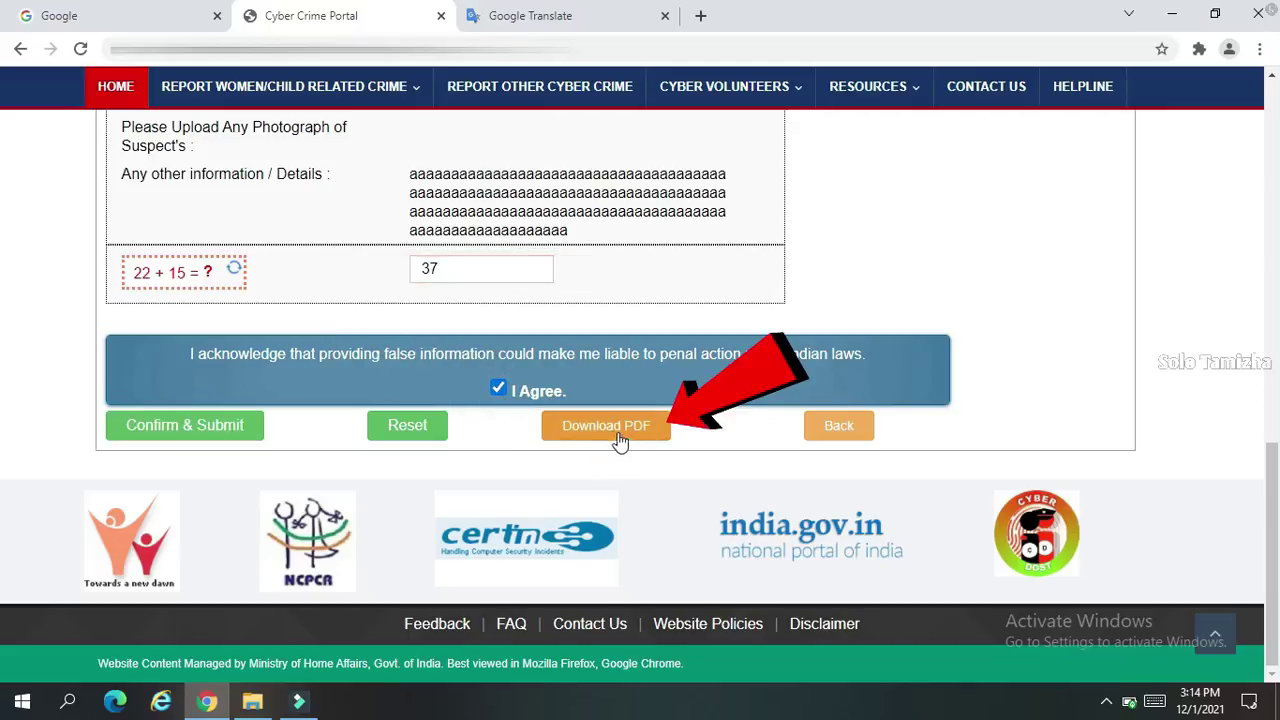
pyautogui.click(226, 436)
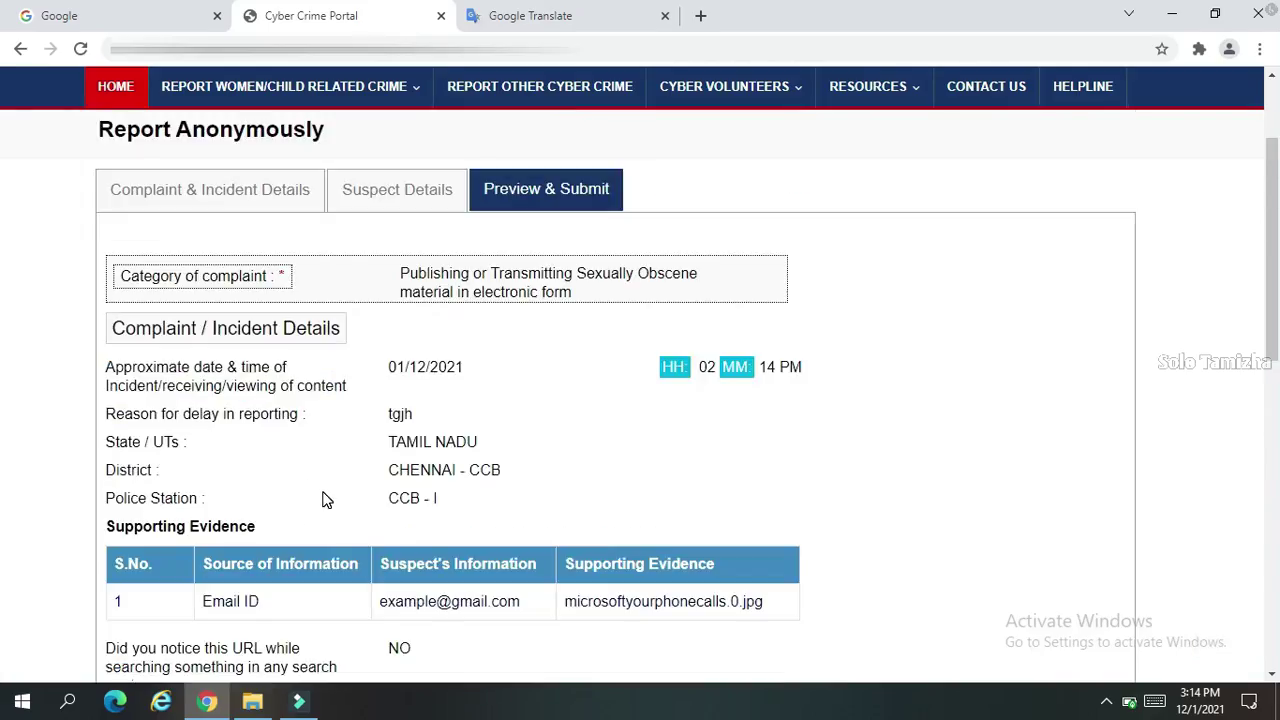
# Return home and choose File a complaint under Report Other Cyber Crime
pyautogui.click(117, 230)
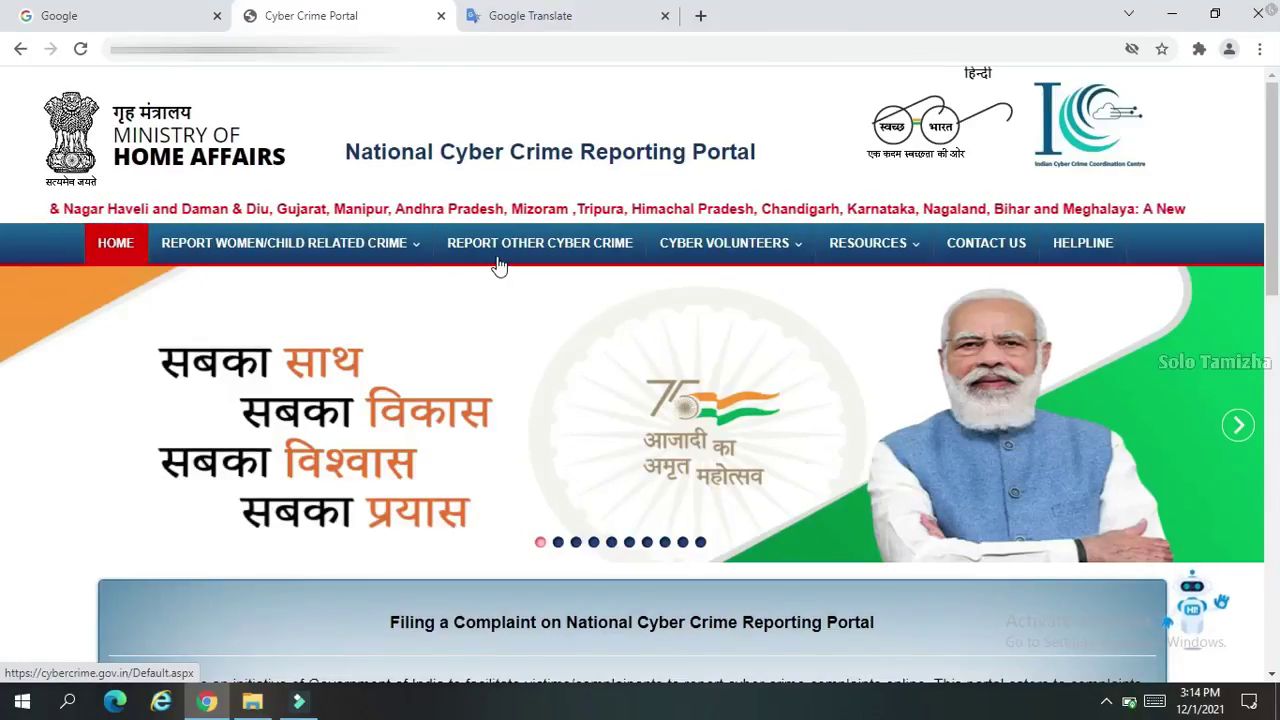
pyautogui.click(588, 256)
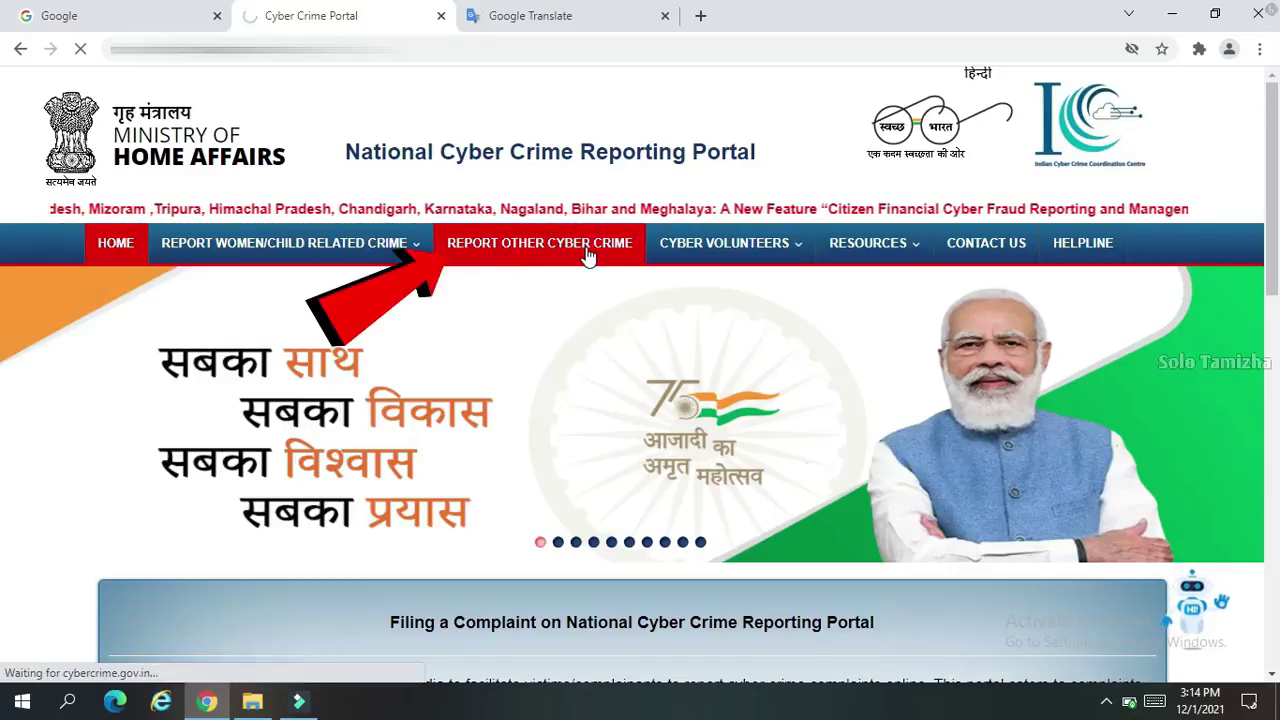
pyautogui.scroll(-4, 796, 495)
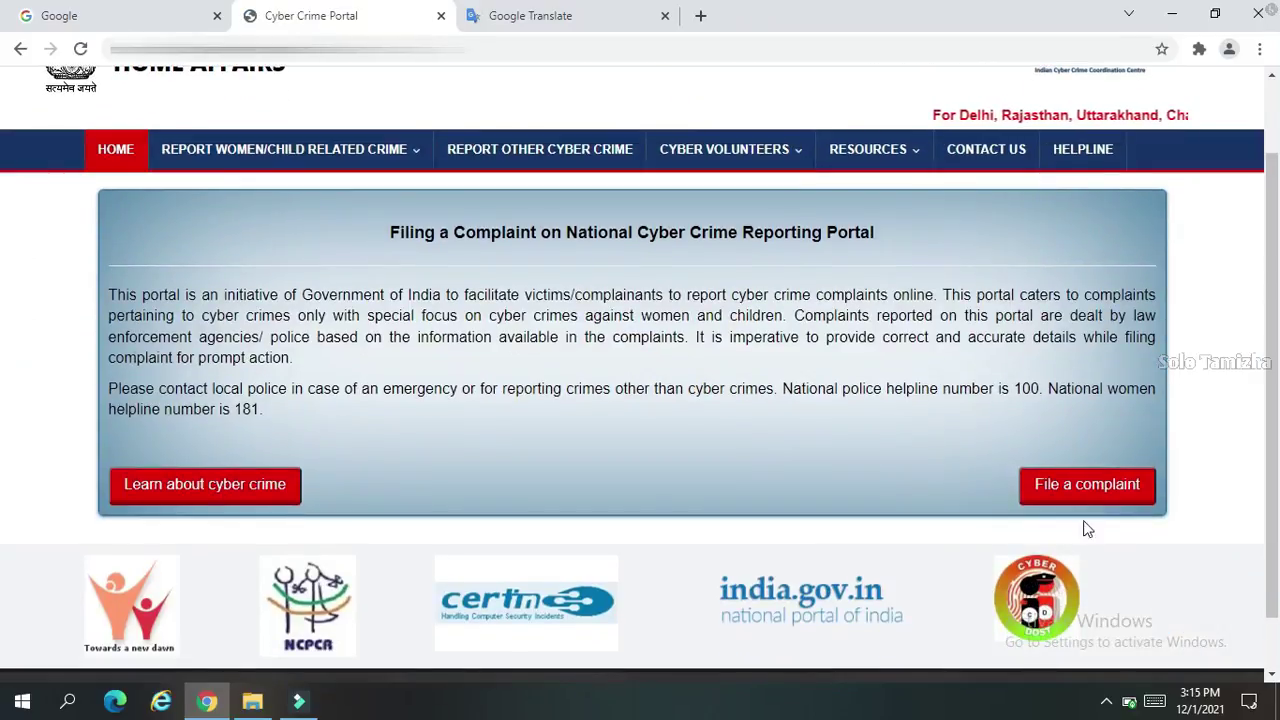
pyautogui.click(1050, 486)
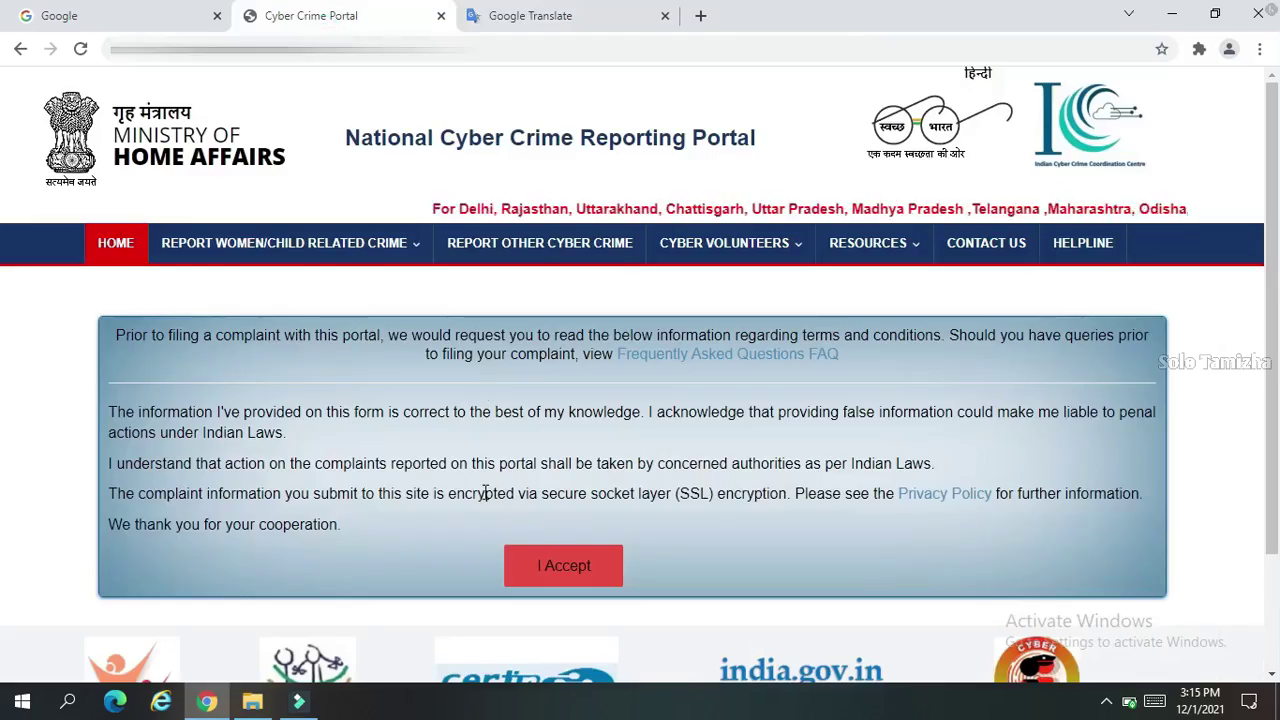
# Accept the terms and conditions and scroll down the Citizen Login form
pyautogui.scroll(-2, 485, 493)
pyautogui.click(569, 430)
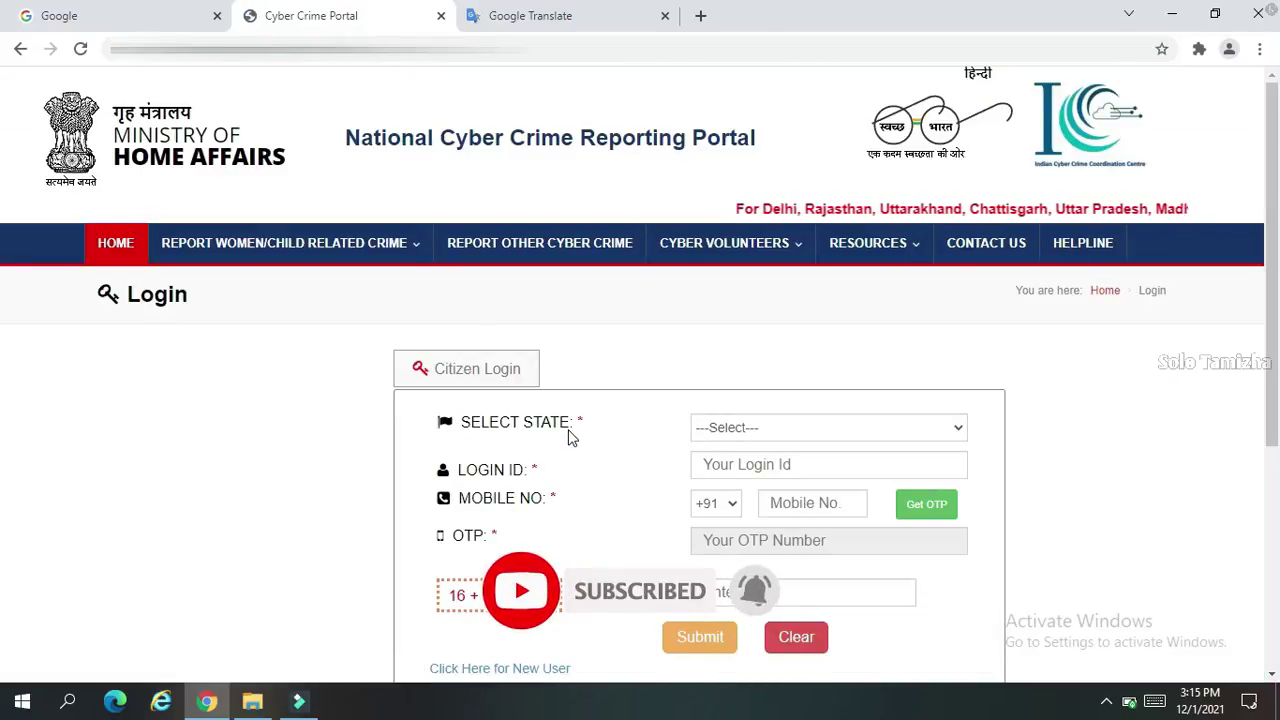
pyautogui.scroll(-3, 643, 380)
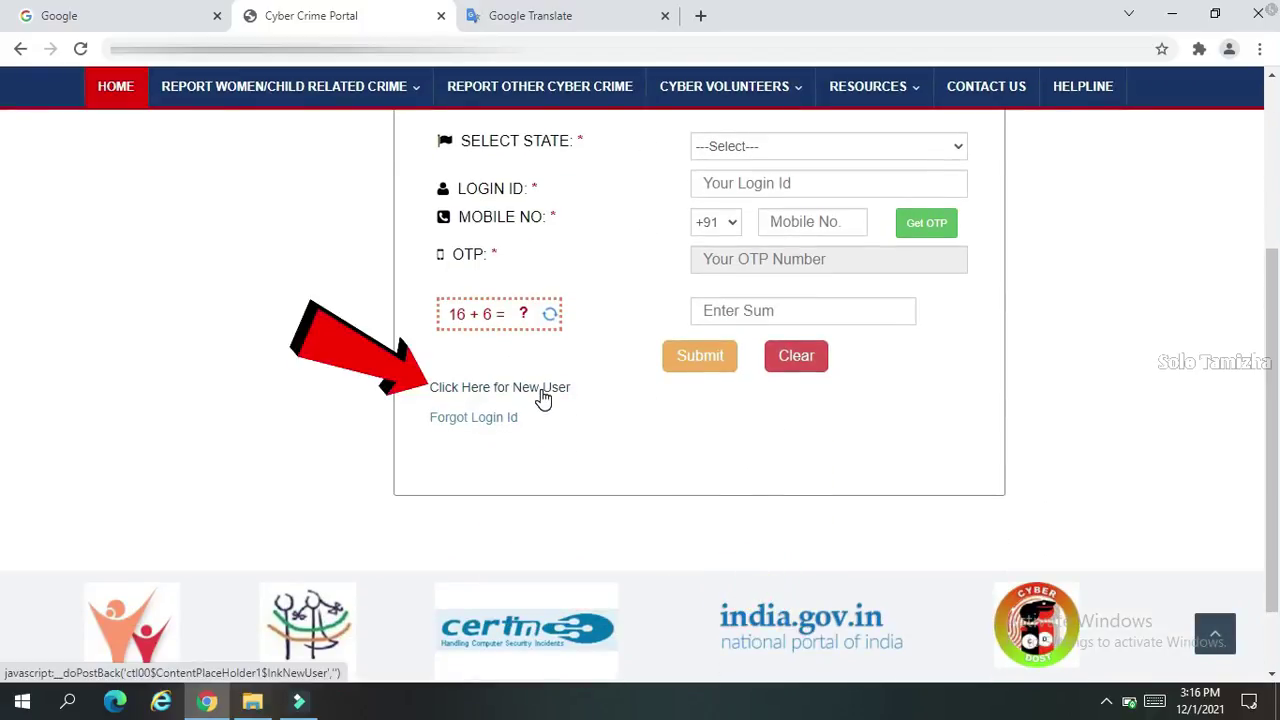
# Open the new-user registration form and select TAMIL NADU as the state
pyautogui.click(543, 393)
pyautogui.scroll(-1, 626, 397)
pyautogui.click(749, 331)
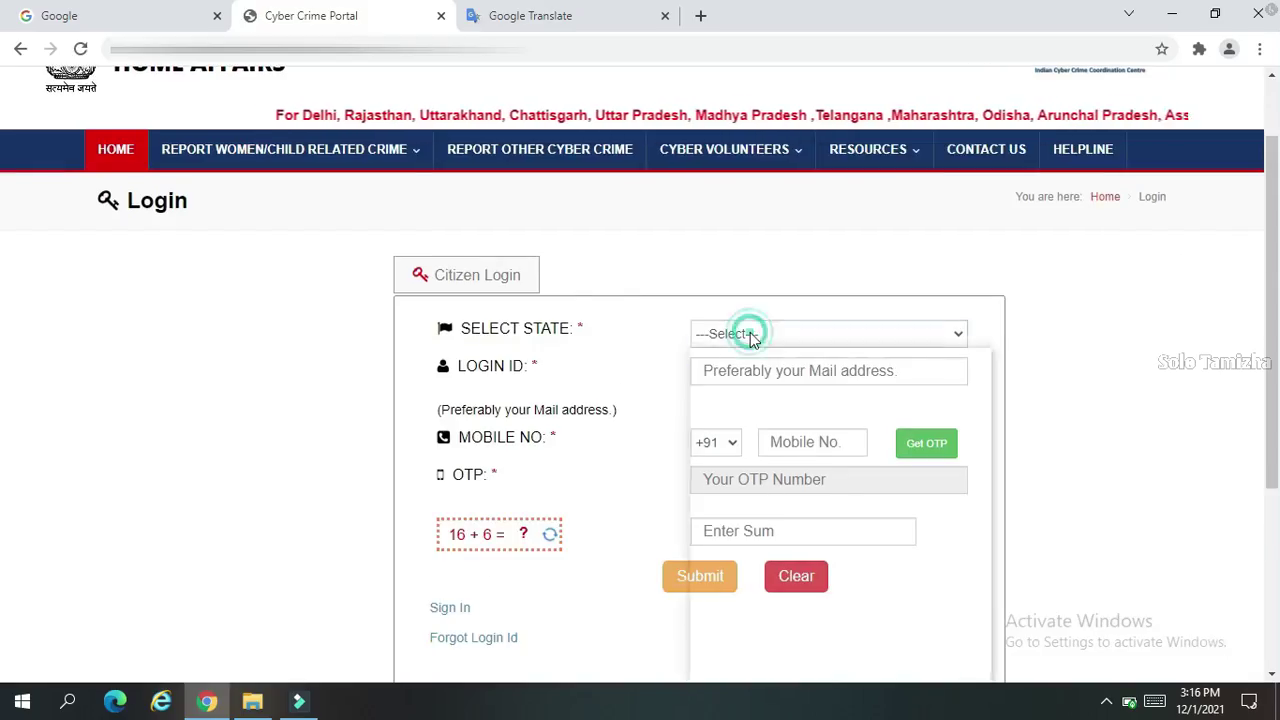
pyautogui.click(760, 592)
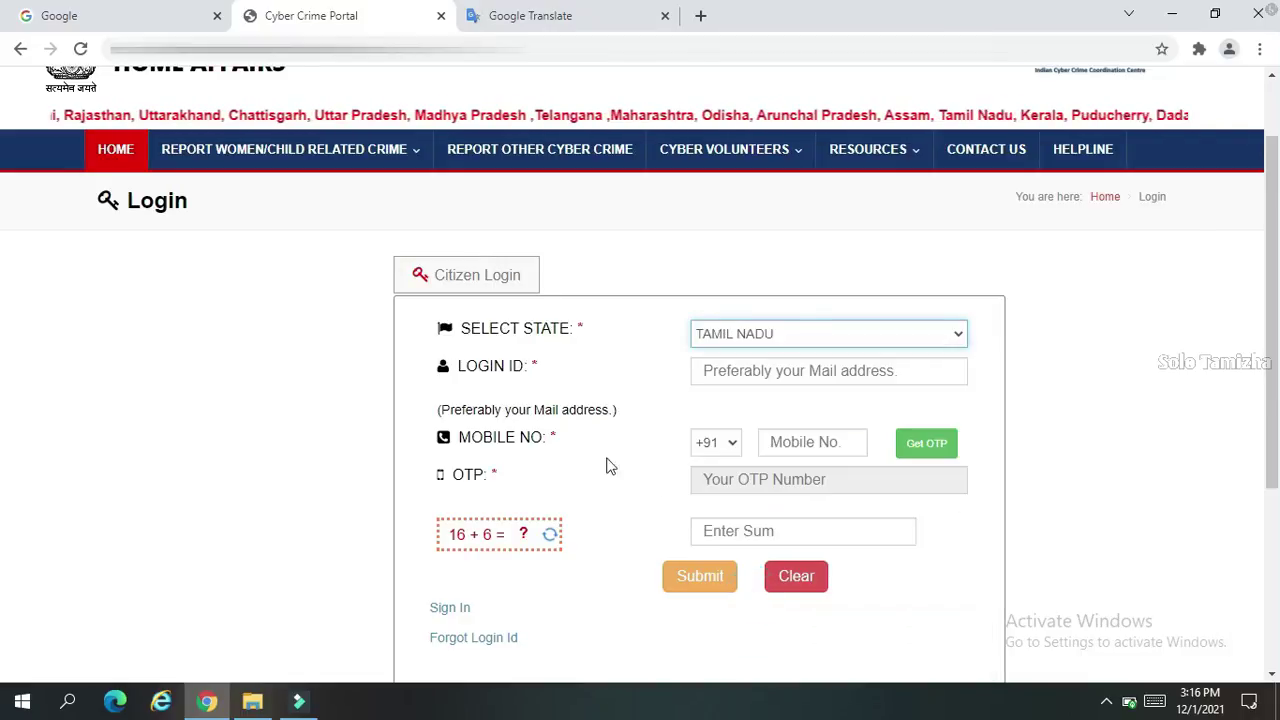
# Enter the user's e-mail as login ID, then the mobile number and captcha answer
pyautogui.click(775, 369)
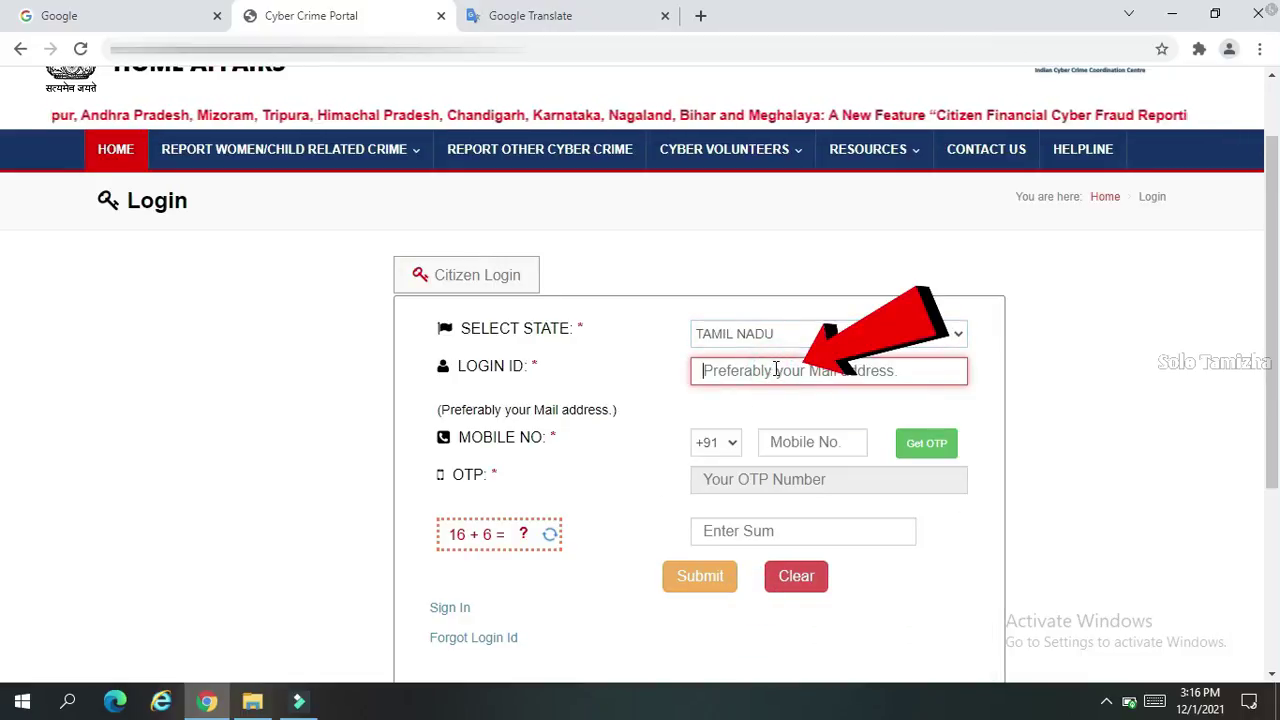
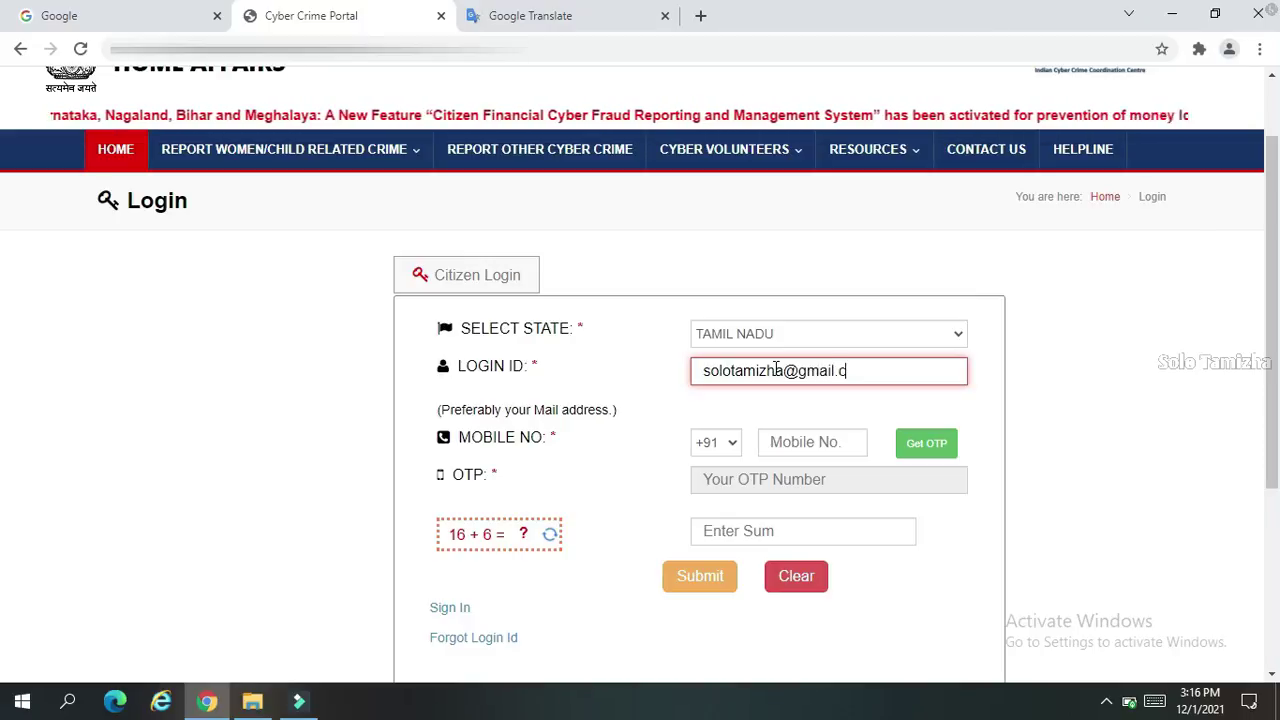
pyautogui.click(808, 443)
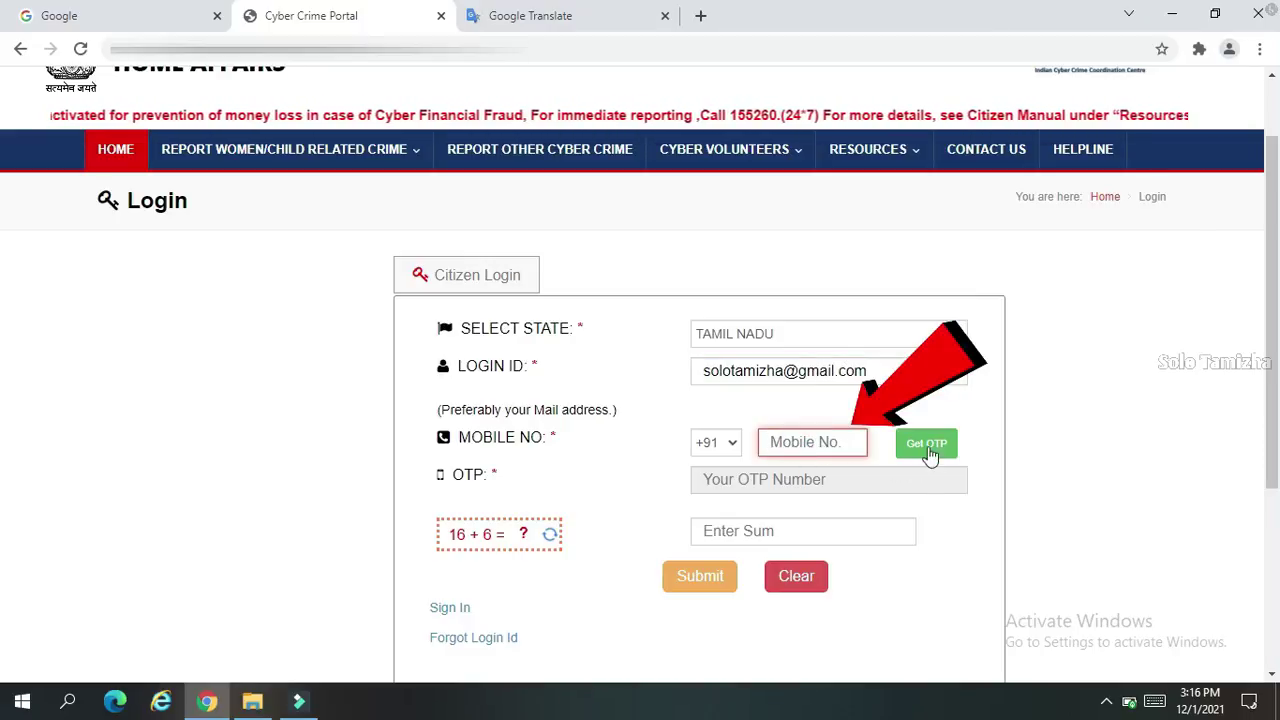
pyautogui.scroll(-1, 857, 474)
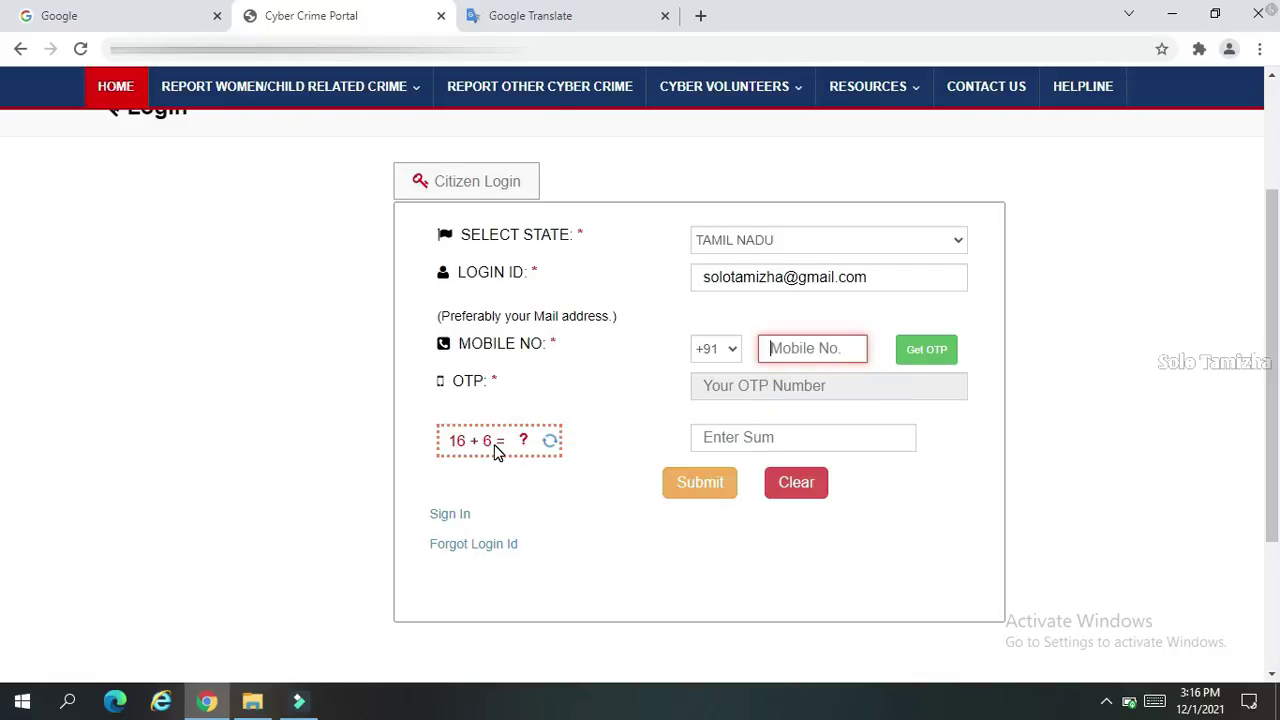
pyautogui.click(768, 437)
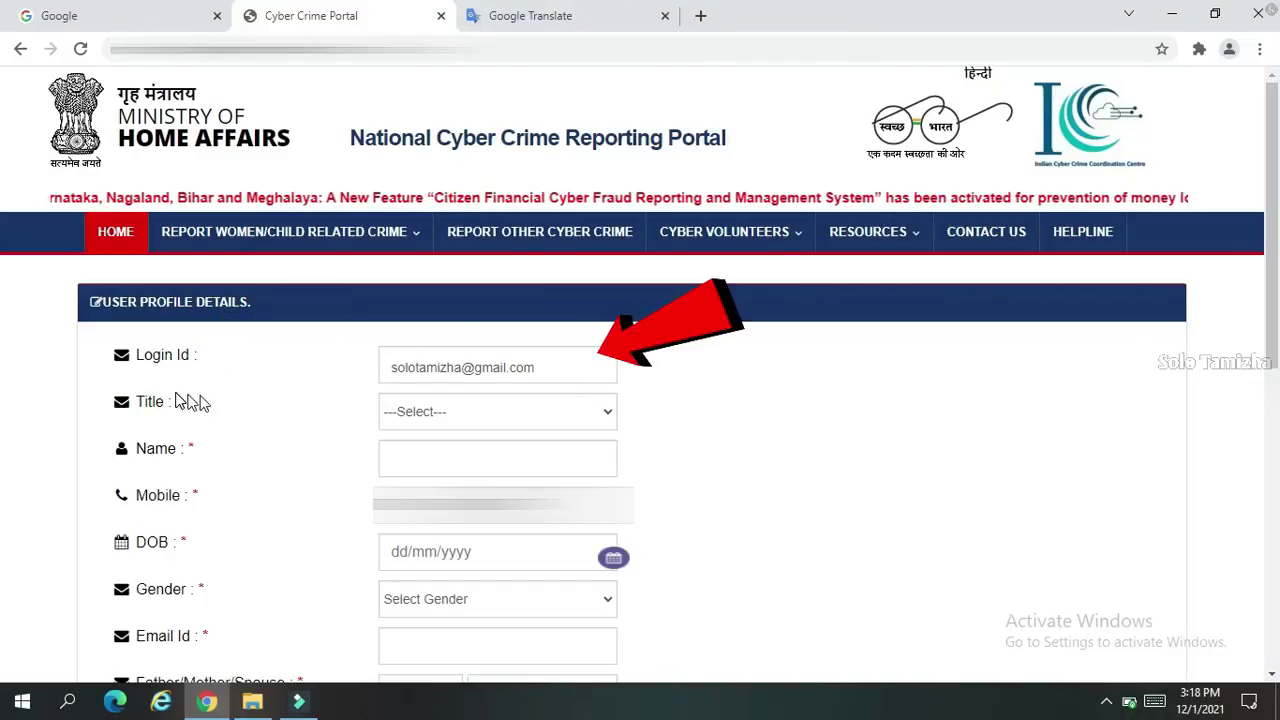
# Set the title to Mr, enter the user's name and fill the remaining personal details
pyautogui.click(497, 411)
pyautogui.click(400, 454)
pyautogui.click(468, 458)
pyautogui.click(429, 609)
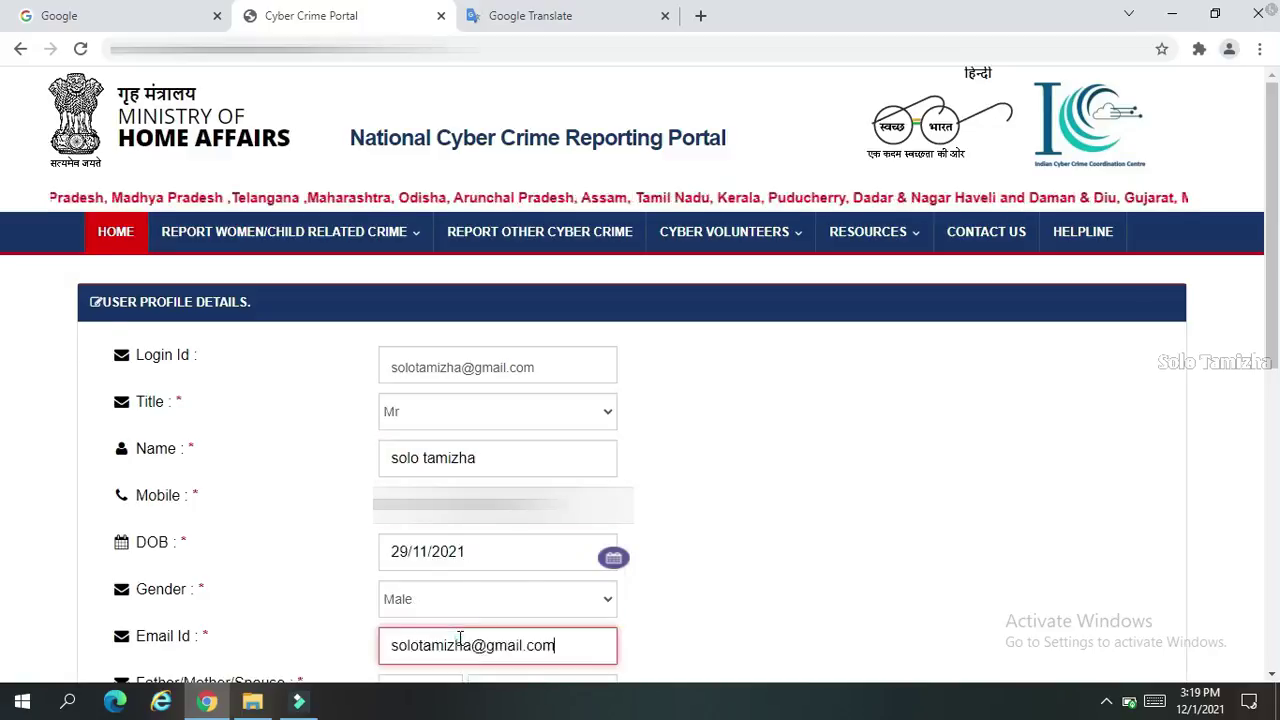
# Enter the address, district ARIYALUR, police station T. PALUR and pincode 600018
pyautogui.click(375, 268)
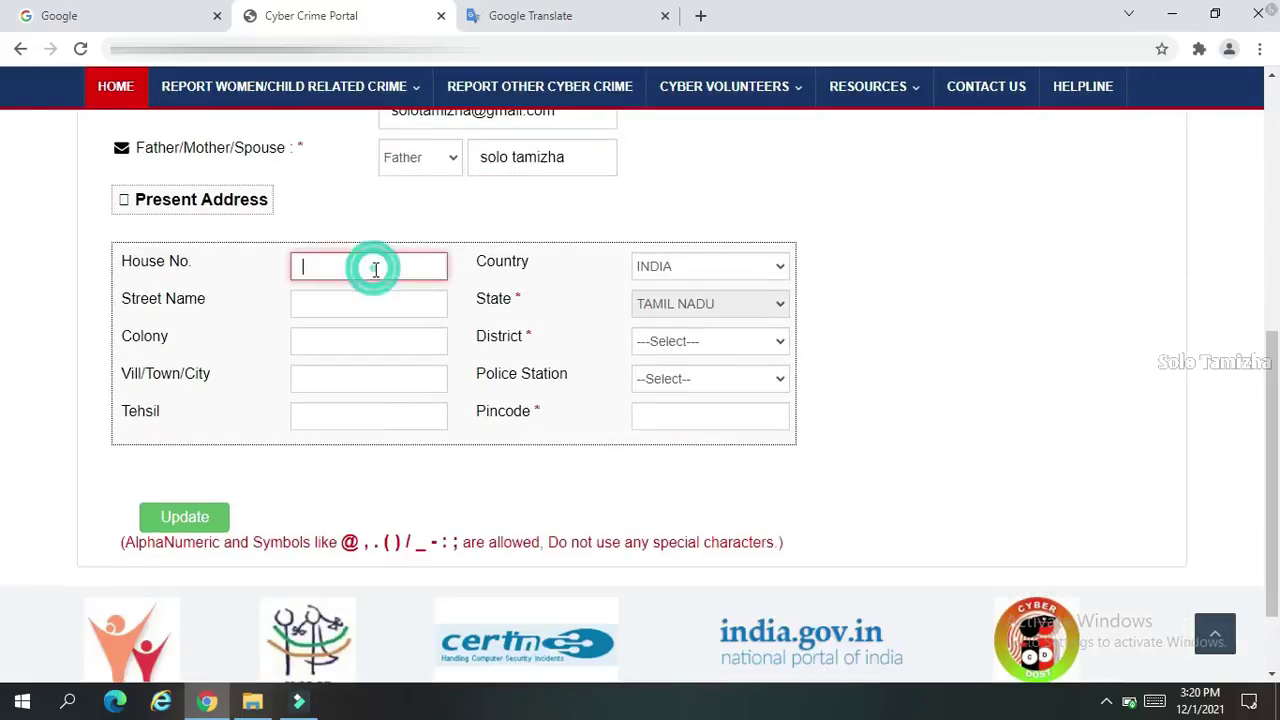
pyautogui.write('1\taa\taaaa\taaaaaaa\taaaaaaaaaaaa')
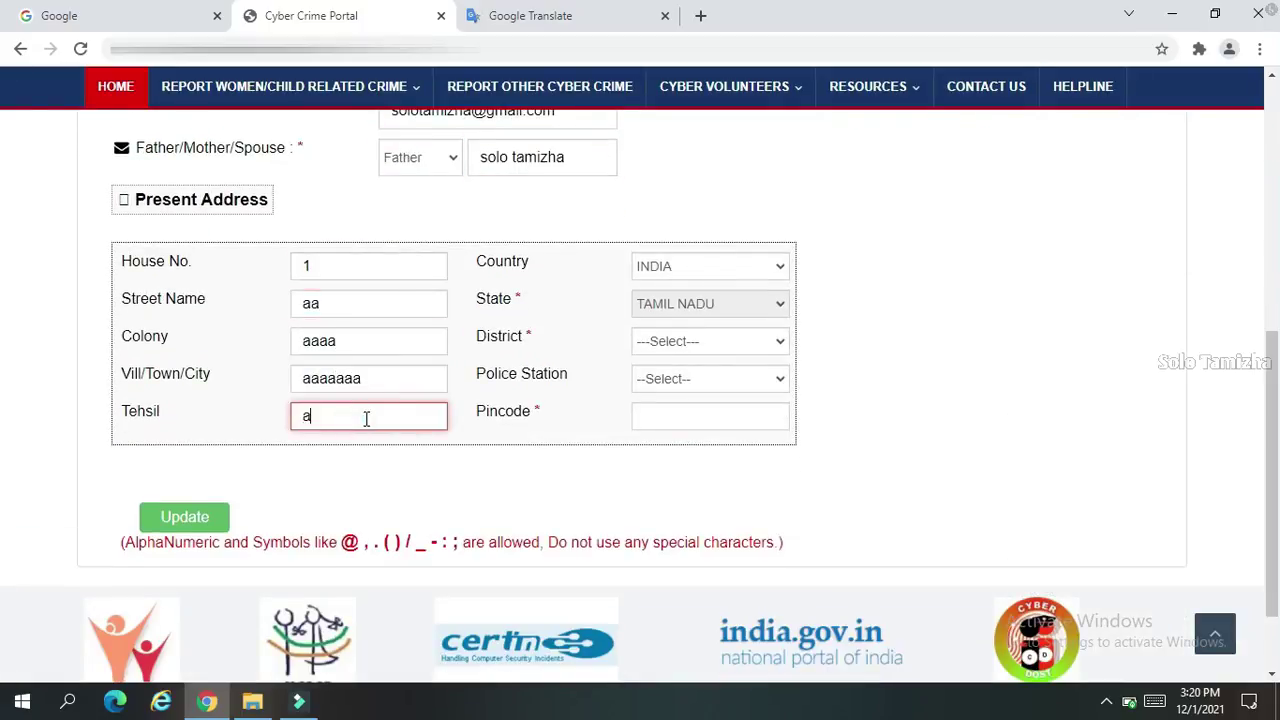
pyautogui.click(709, 341)
pyautogui.click(709, 378)
pyautogui.click(697, 415)
pyautogui.write('6000')
pyautogui.write('18')
# Save the profile, dismiss the confirmation and start a Report Other Cyber Crime complaint
pyautogui.click(184, 517)
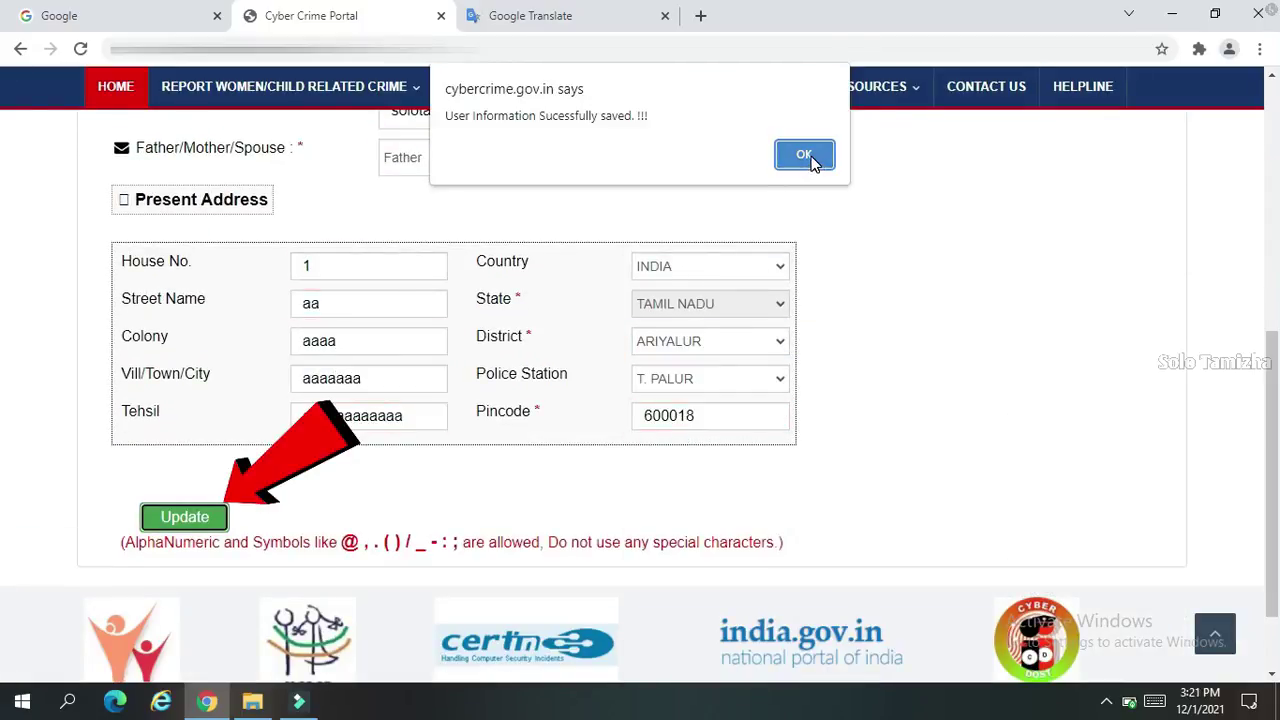
pyautogui.click(806, 157)
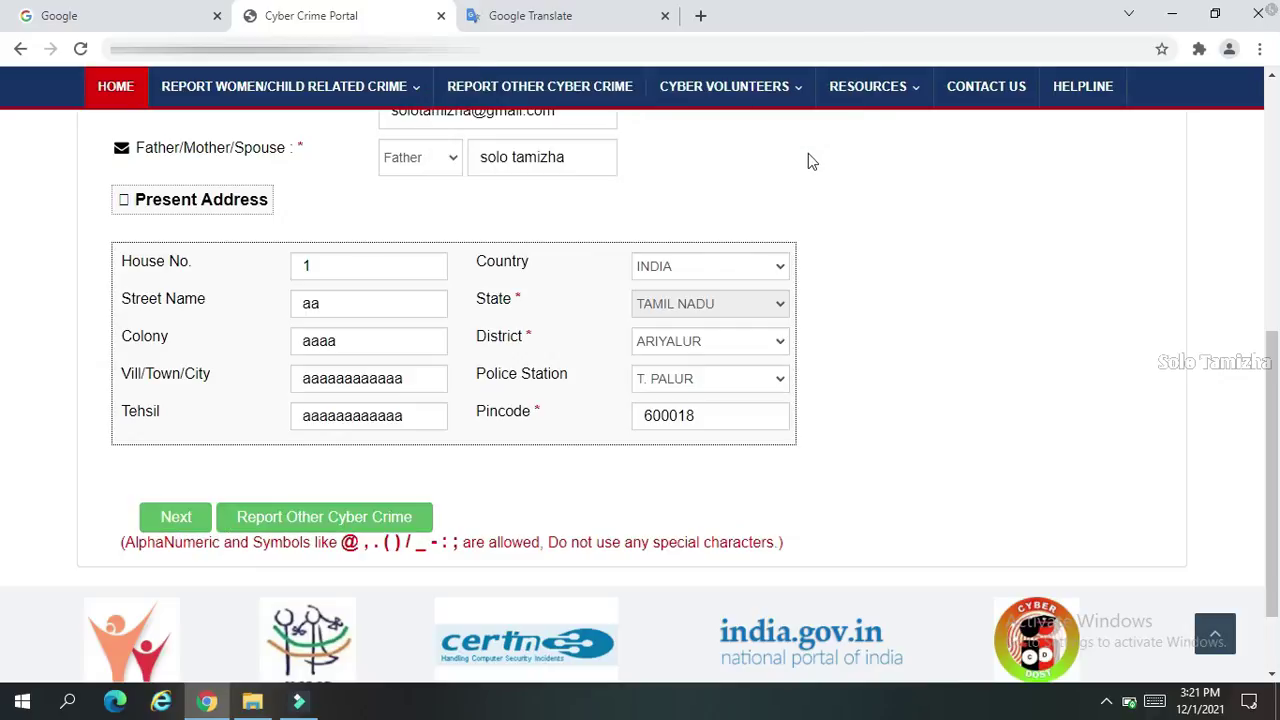
pyautogui.click(326, 517)
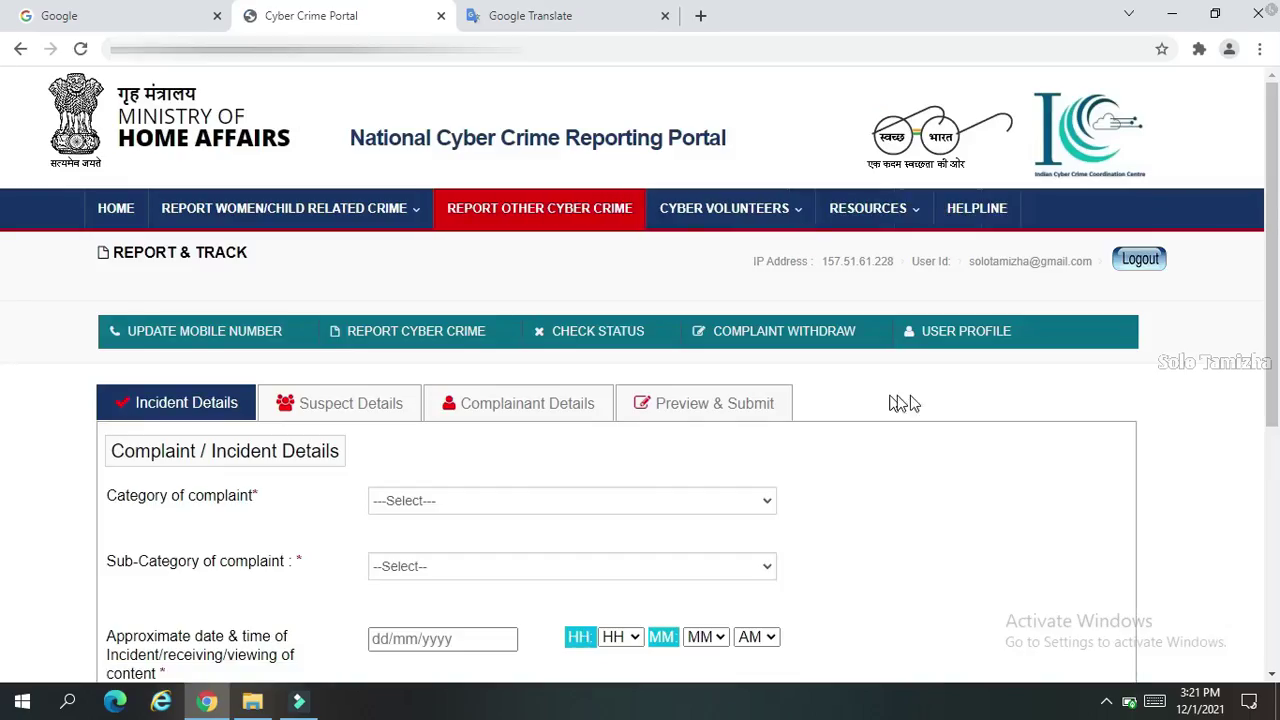
# Choose Online Gambling as category and sub-category, keeping the lost-money answer as No
pyautogui.scroll(-3, 666, 314)
pyautogui.click(666, 314)
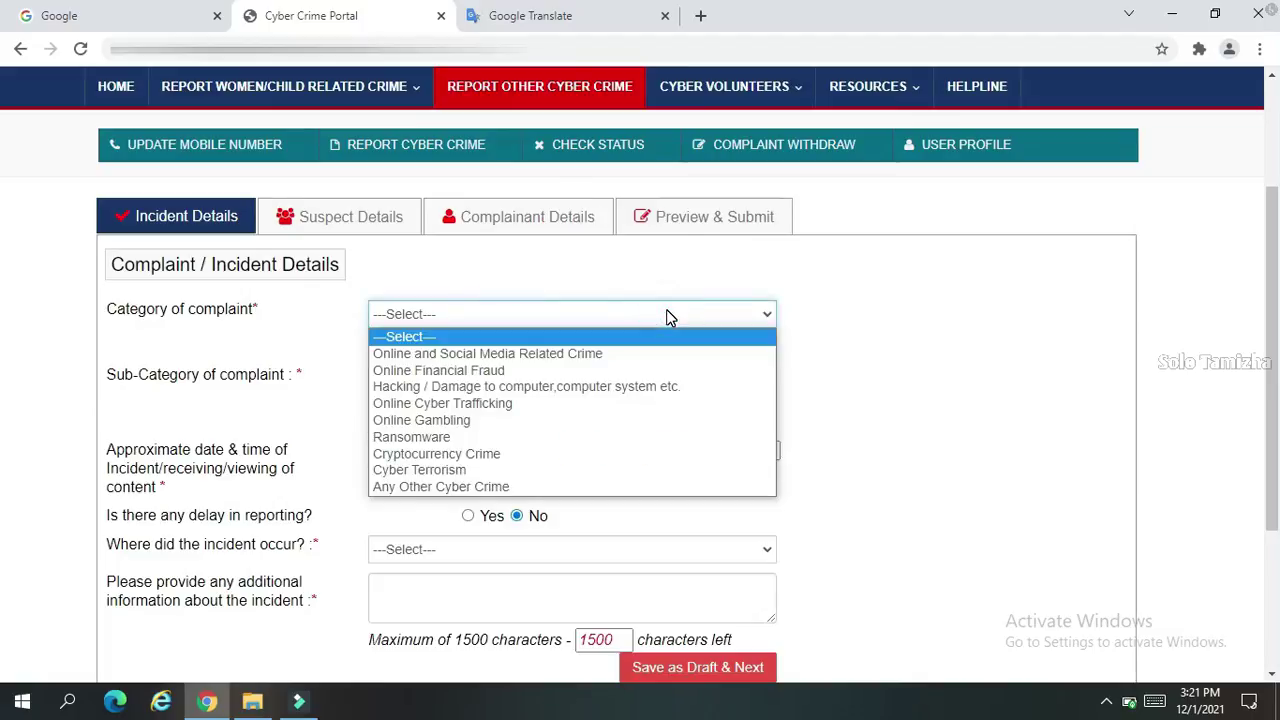
pyautogui.click(445, 420)
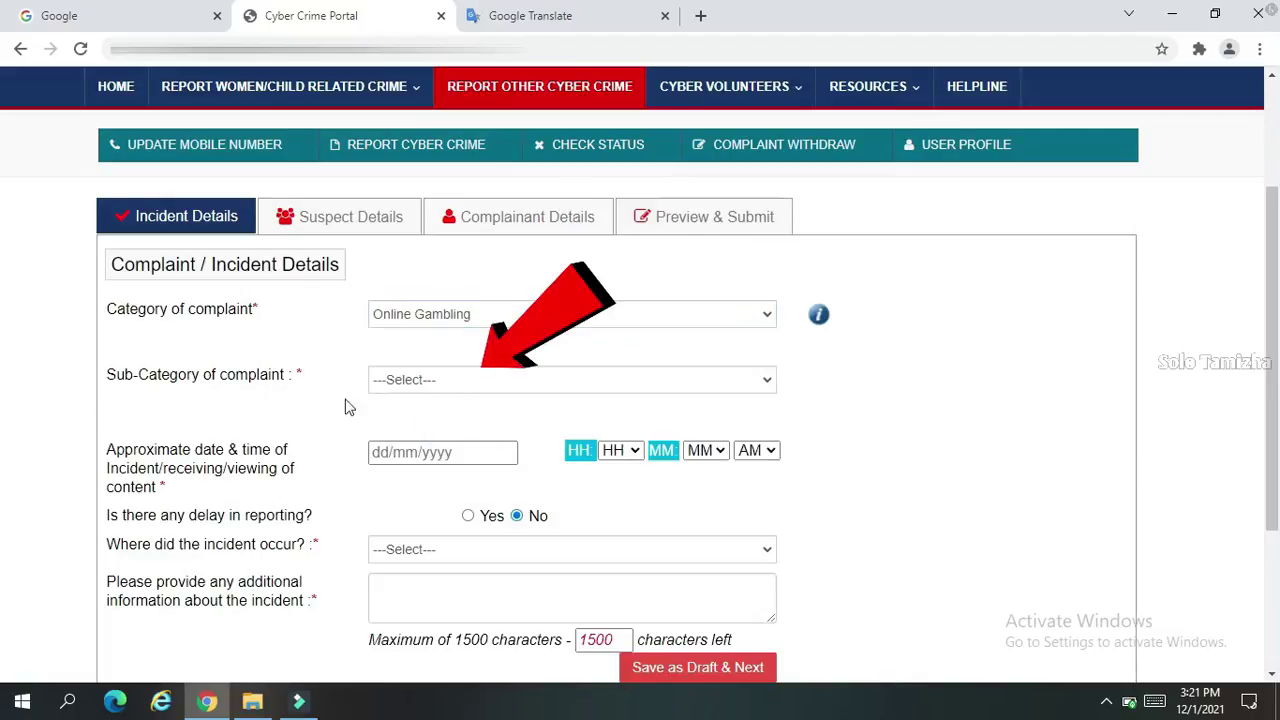
pyautogui.click(512, 381)
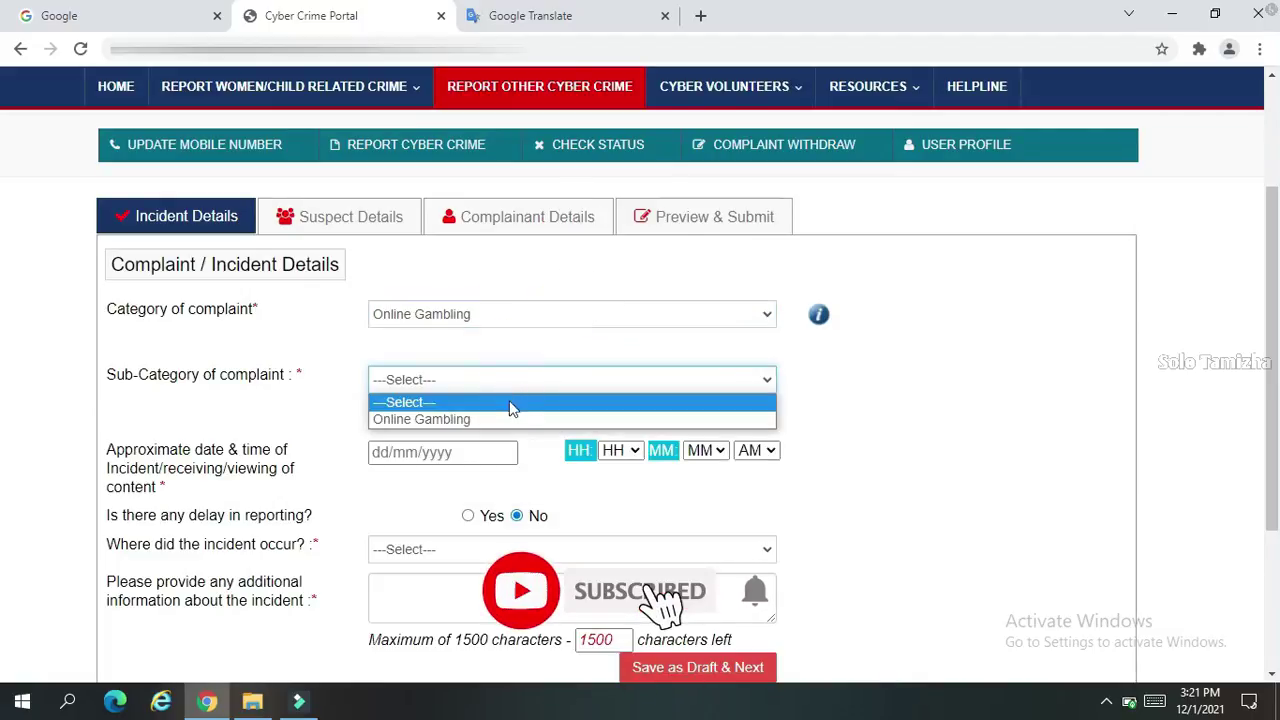
pyautogui.click(508, 420)
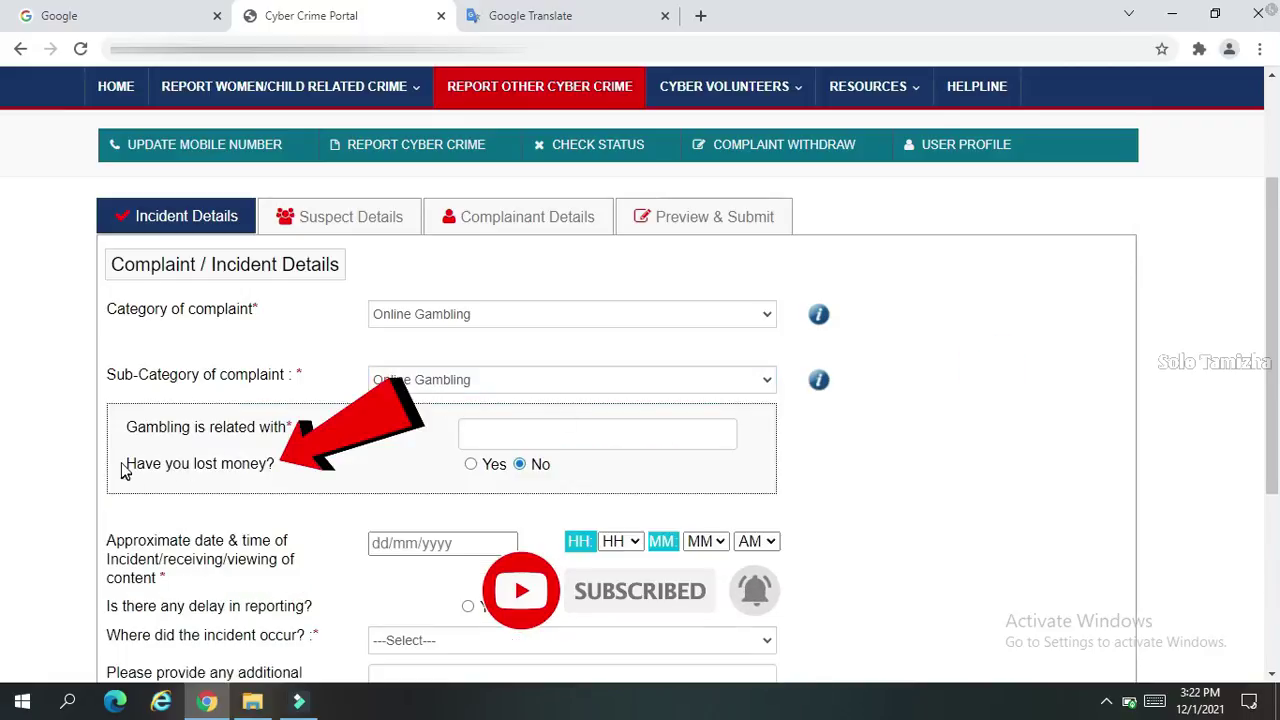
pyautogui.moveTo(124, 471); pyautogui.dragTo(349, 478)
pyautogui.click(521, 465)
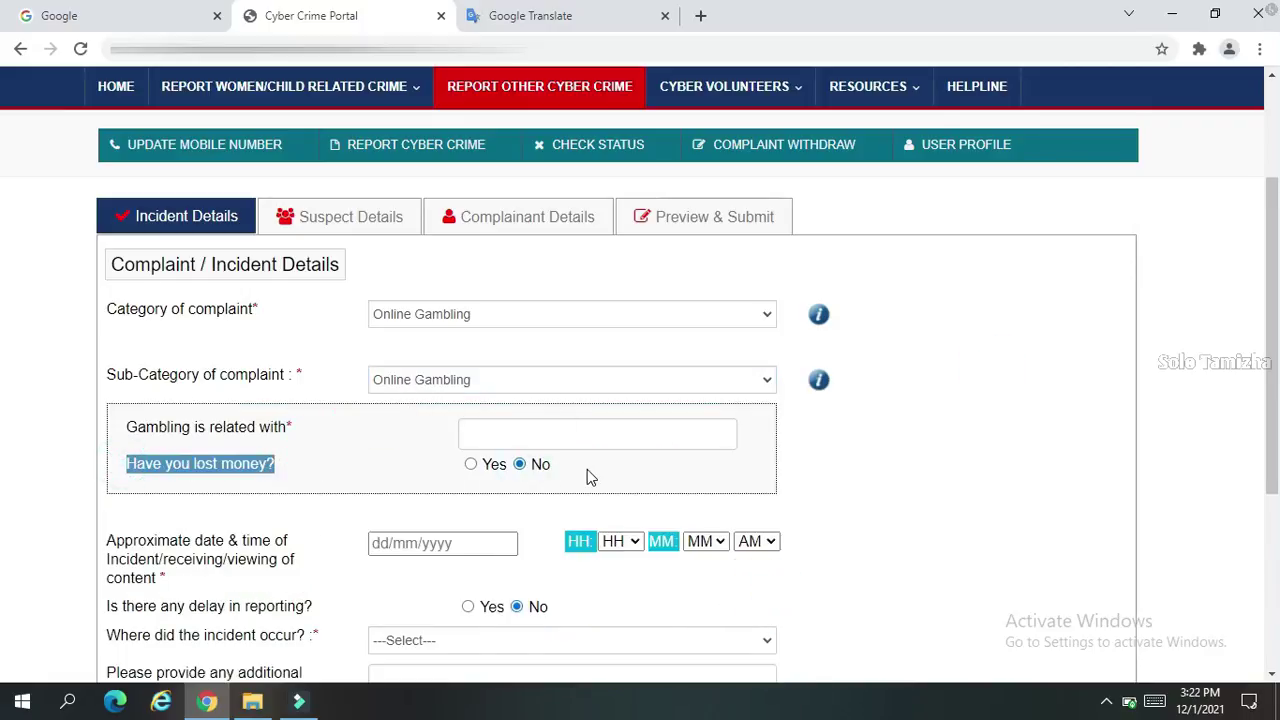
pyautogui.click(557, 434)
pyautogui.scroll(-3, 549, 443)
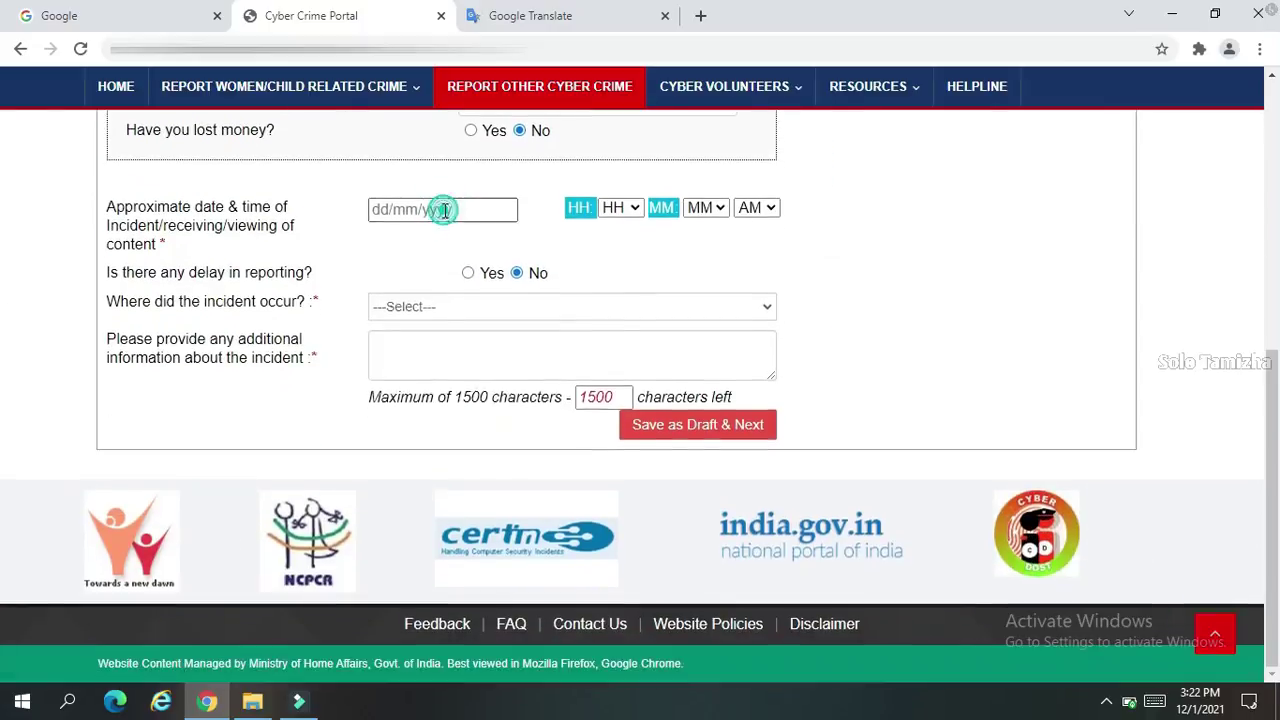
# Set the incident date and time to 01/12/2021 02:02 PM
pyautogui.click(443, 209)
pyautogui.click(620, 207)
pyautogui.click(614, 262)
pyautogui.click(705, 208)
pyautogui.click(752, 245)
# Add Email evidence with the related e-mail address, fill the description, and save as draft
pyautogui.click(471, 312)
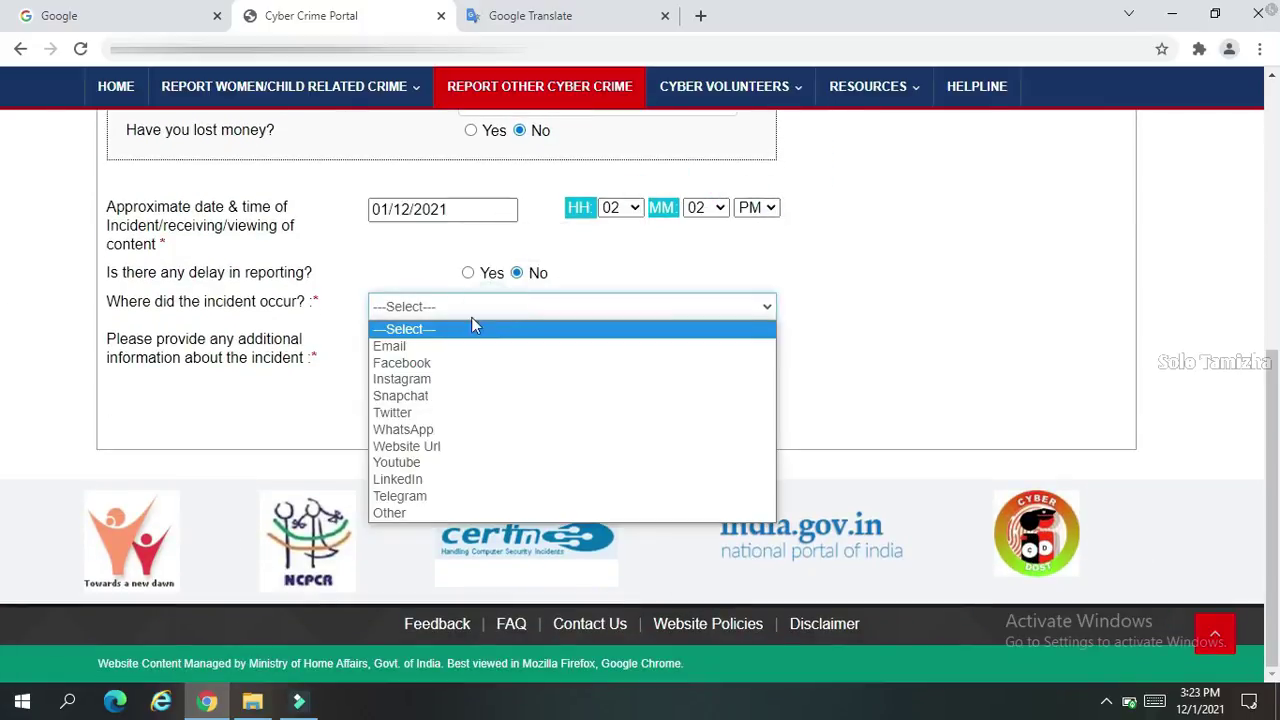
pyautogui.click(459, 345)
pyautogui.click(459, 343)
pyautogui.write('example@gmil.c')
pyautogui.write('om')
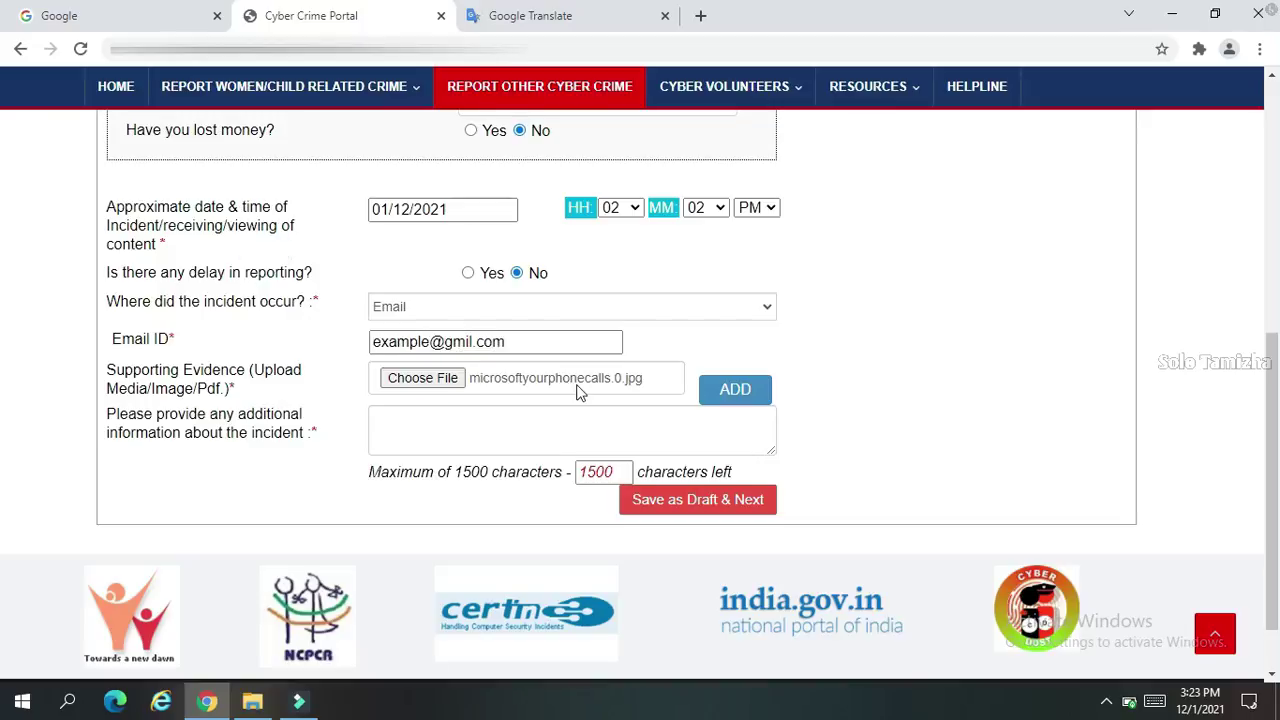
pyautogui.click(735, 389)
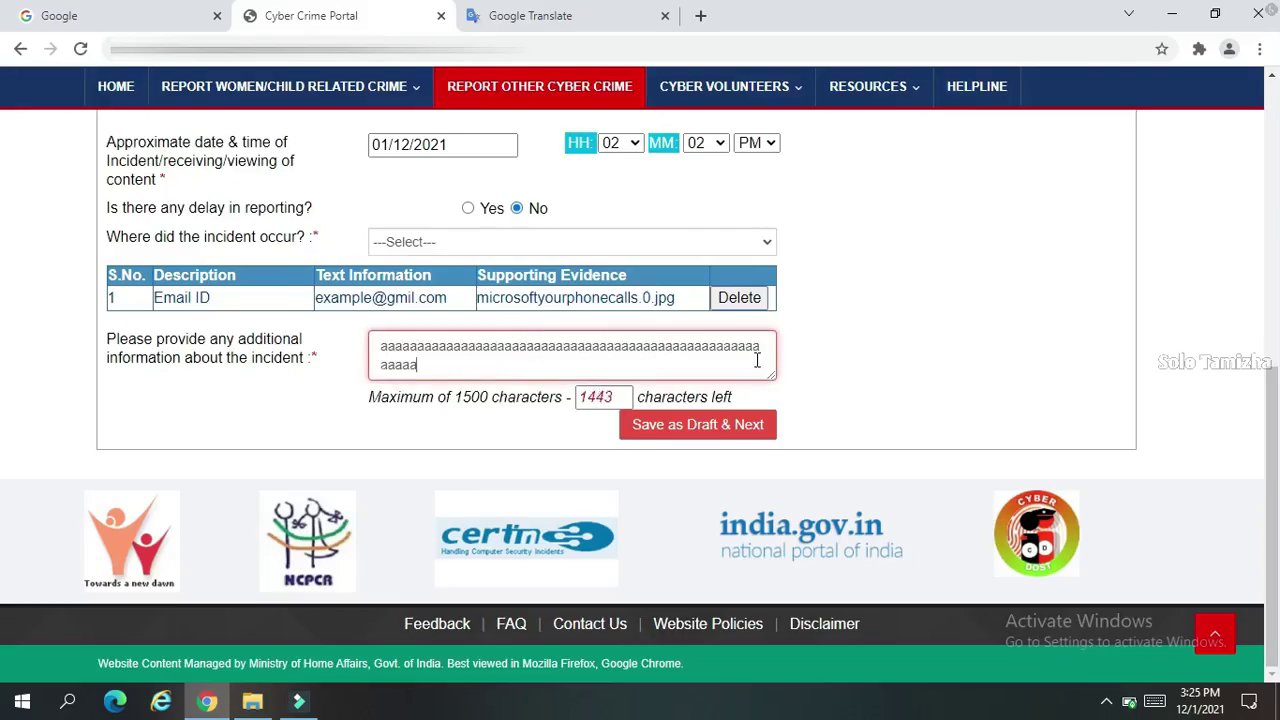
pyautogui.write('aaaaaaaaaaaaaaaaaaaaaaaaaaaaaaaaaaaaaaaaaaaaaaaaaaaaaaaaaaaaaaaaaaaaaaaaaaaaaaaaaaaaaaaaaaaaaaaaaaaaaaaaaaaa')
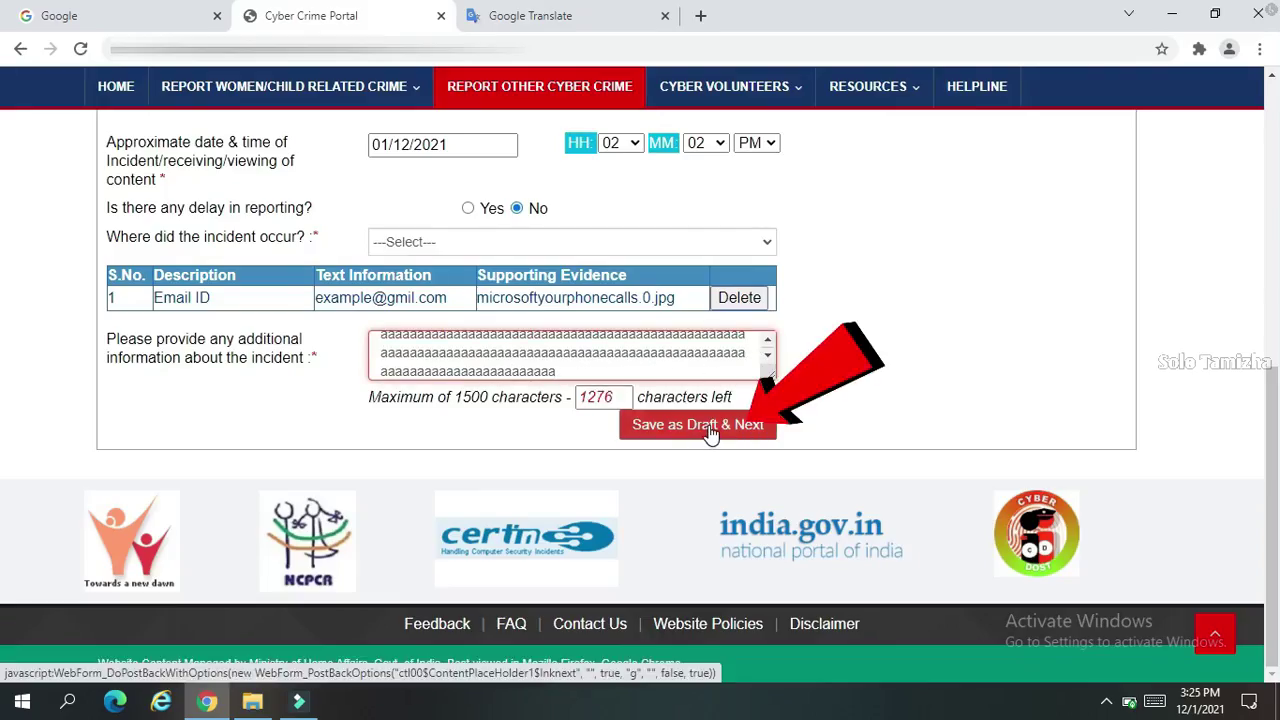
pyautogui.click(711, 425)
# Enter 'unknow' as the suspect name, leaving the suspect ID type unselected
pyautogui.scroll(-3, 971, 372)
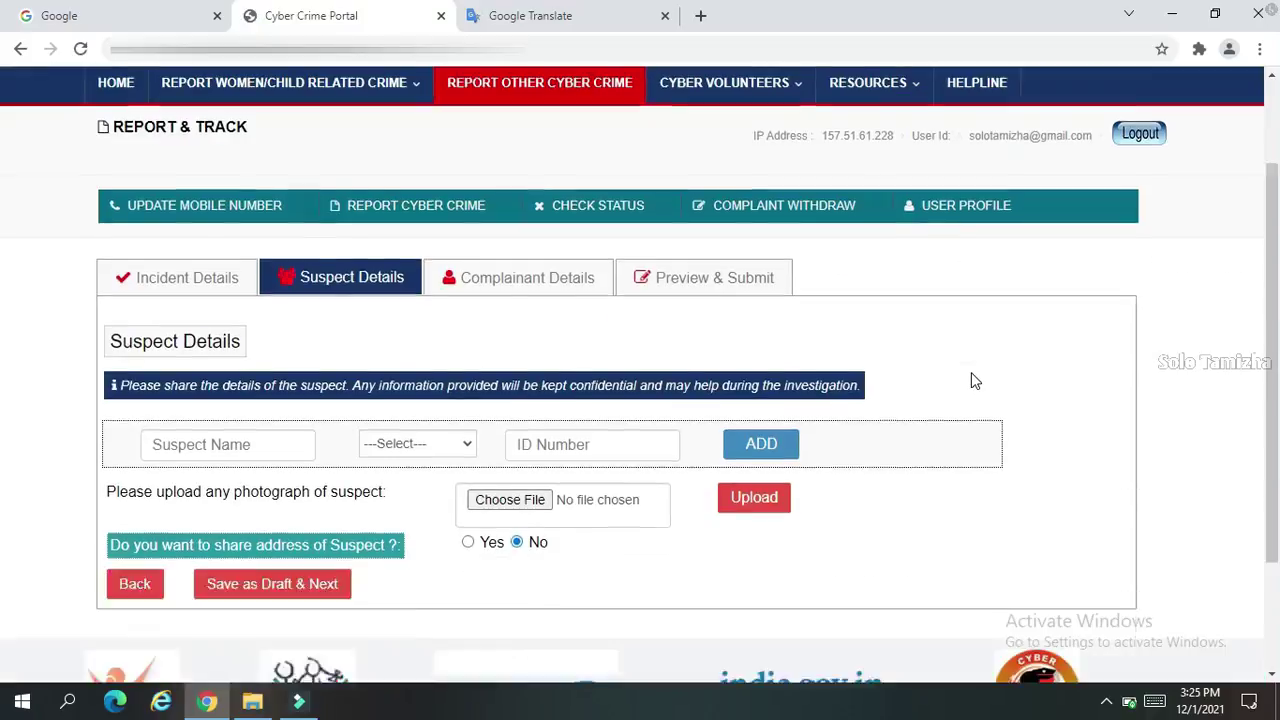
pyautogui.click(221, 292)
pyautogui.write('unknow')
pyautogui.click(433, 290)
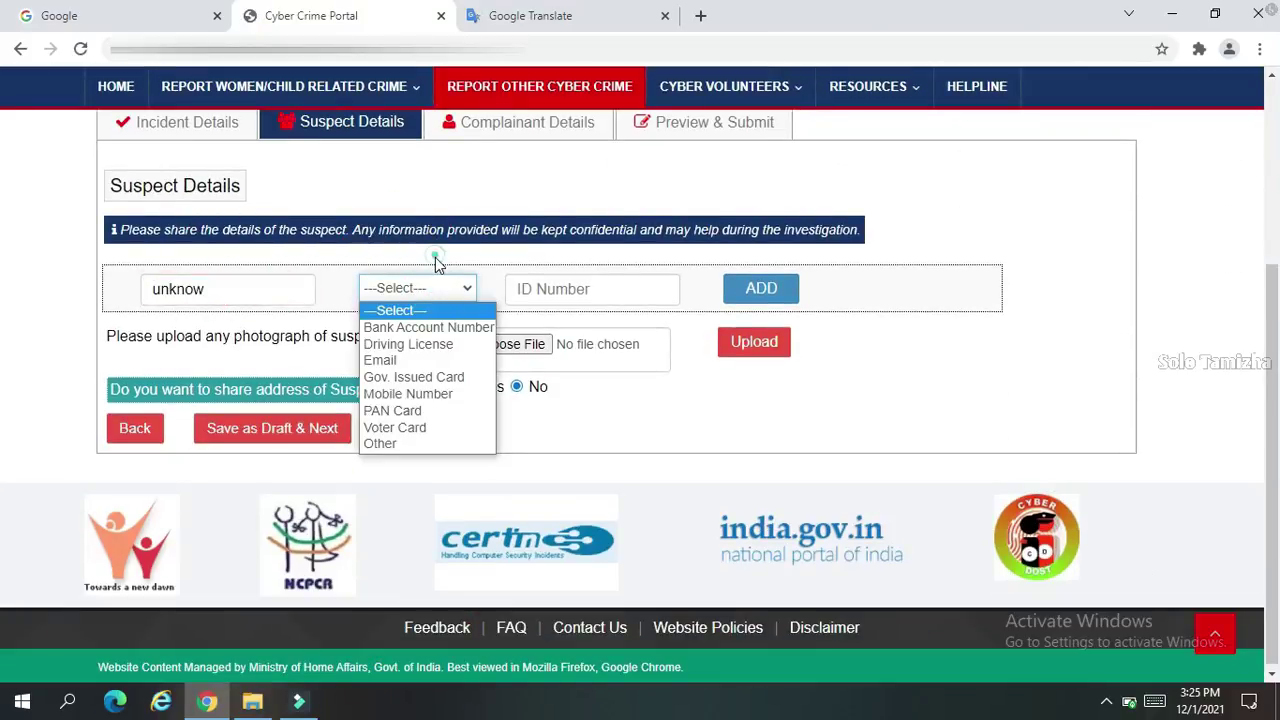
pyautogui.click(435, 257)
pyautogui.click(435, 287)
pyautogui.click(480, 258)
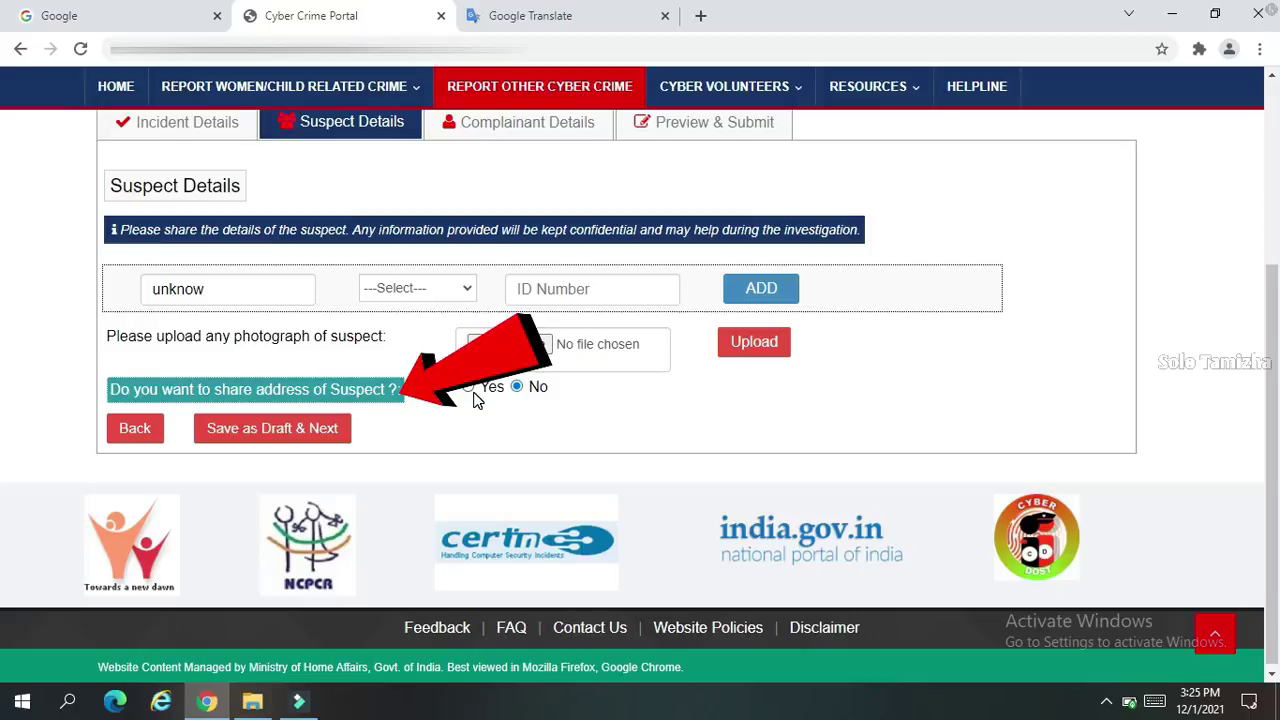
# Save the suspect details, then save the prefilled complainant details for preview
pyautogui.click(278, 438)
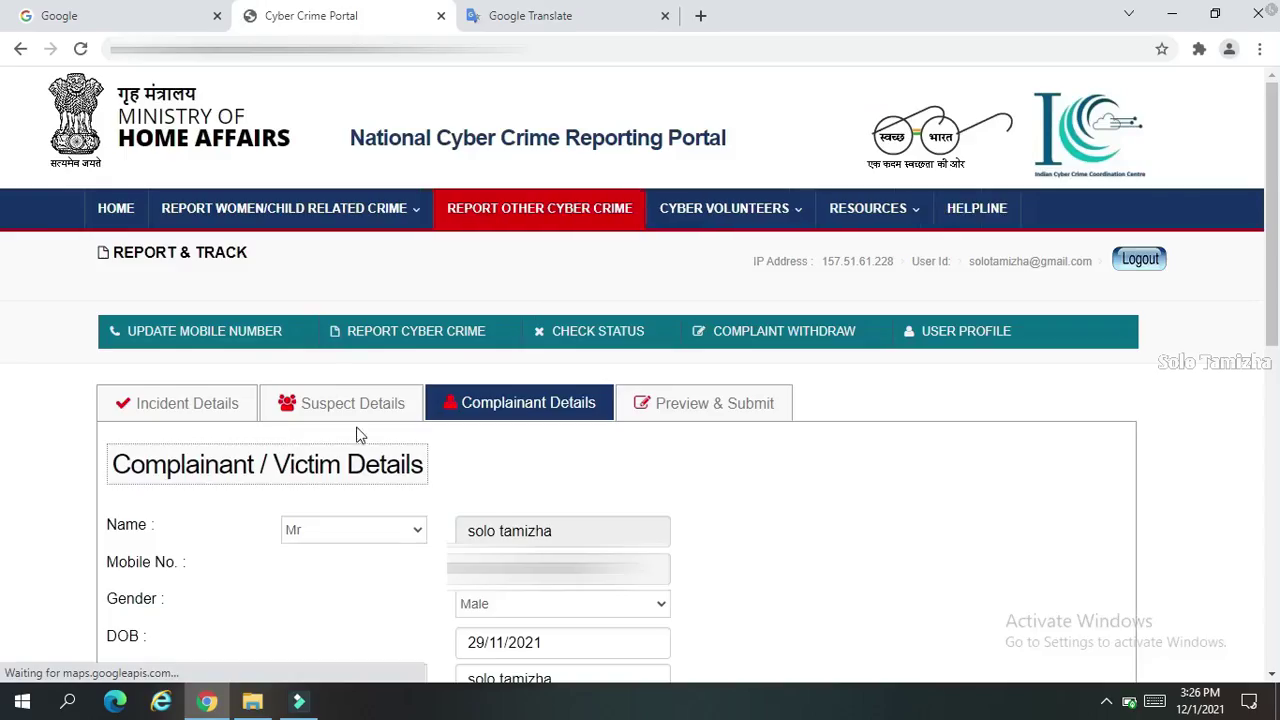
pyautogui.scroll(-5, 754, 450)
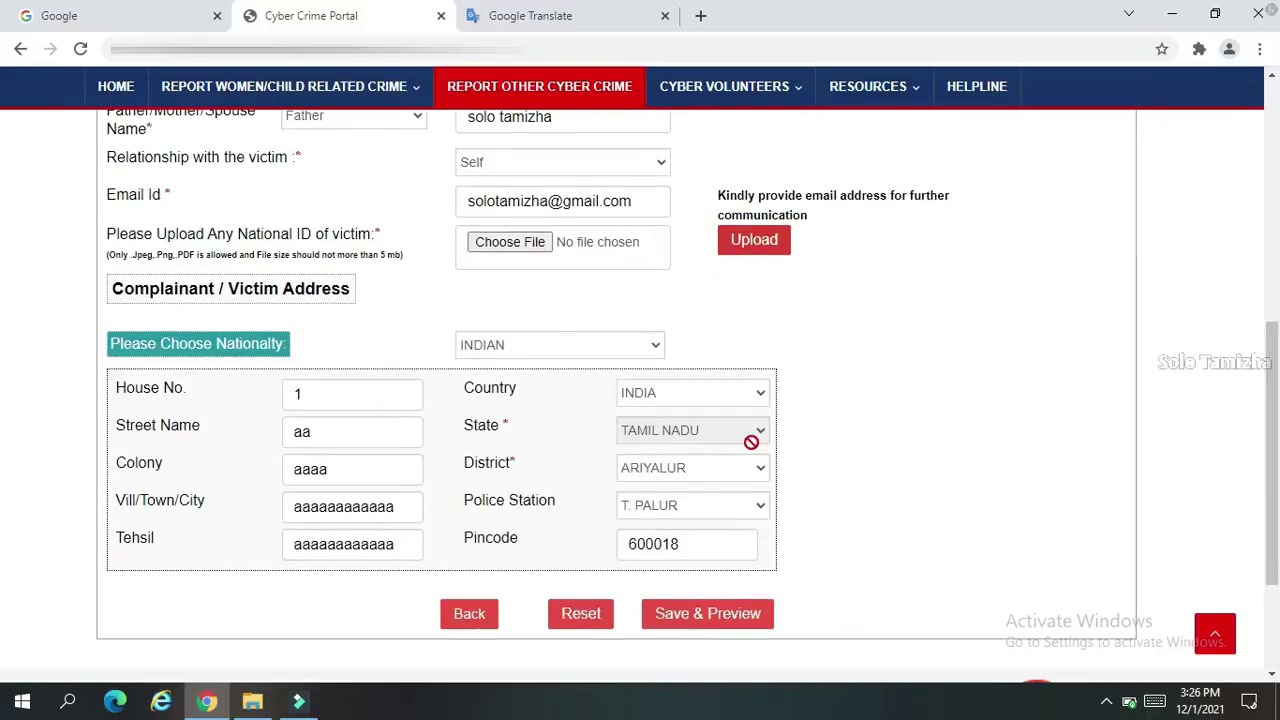
pyautogui.scroll(-2, 751, 442)
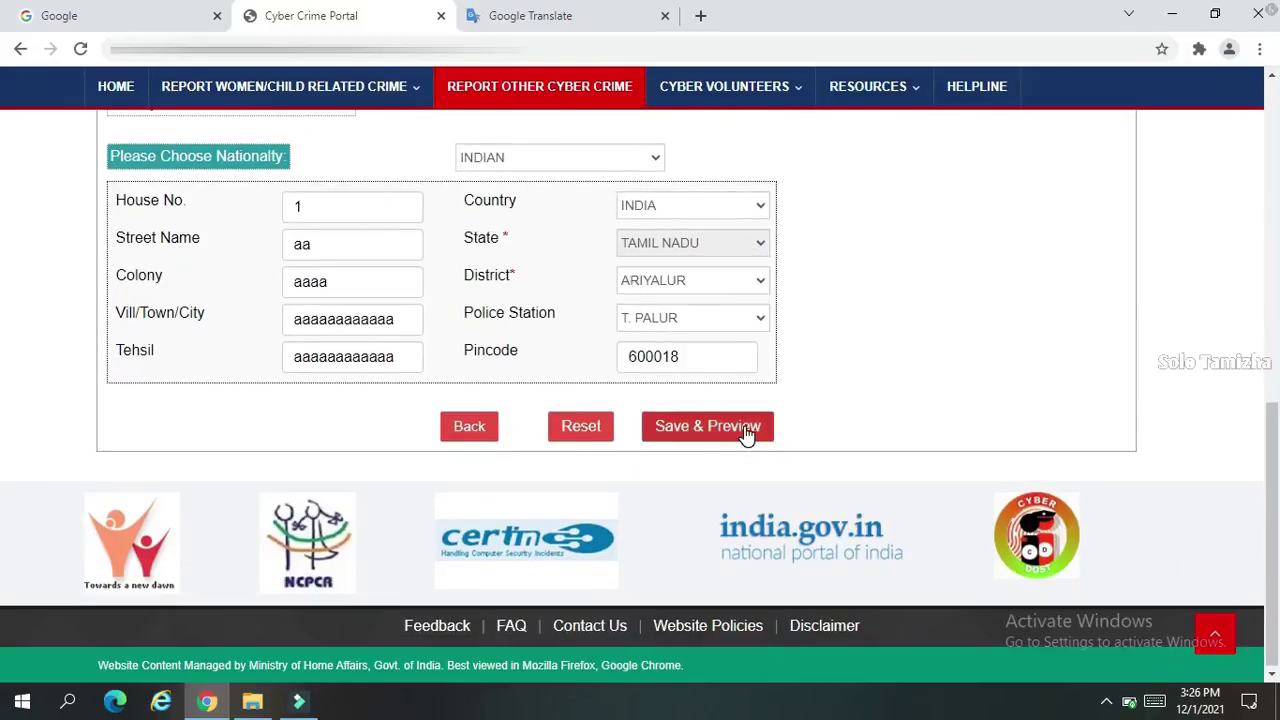
pyautogui.click(748, 430)
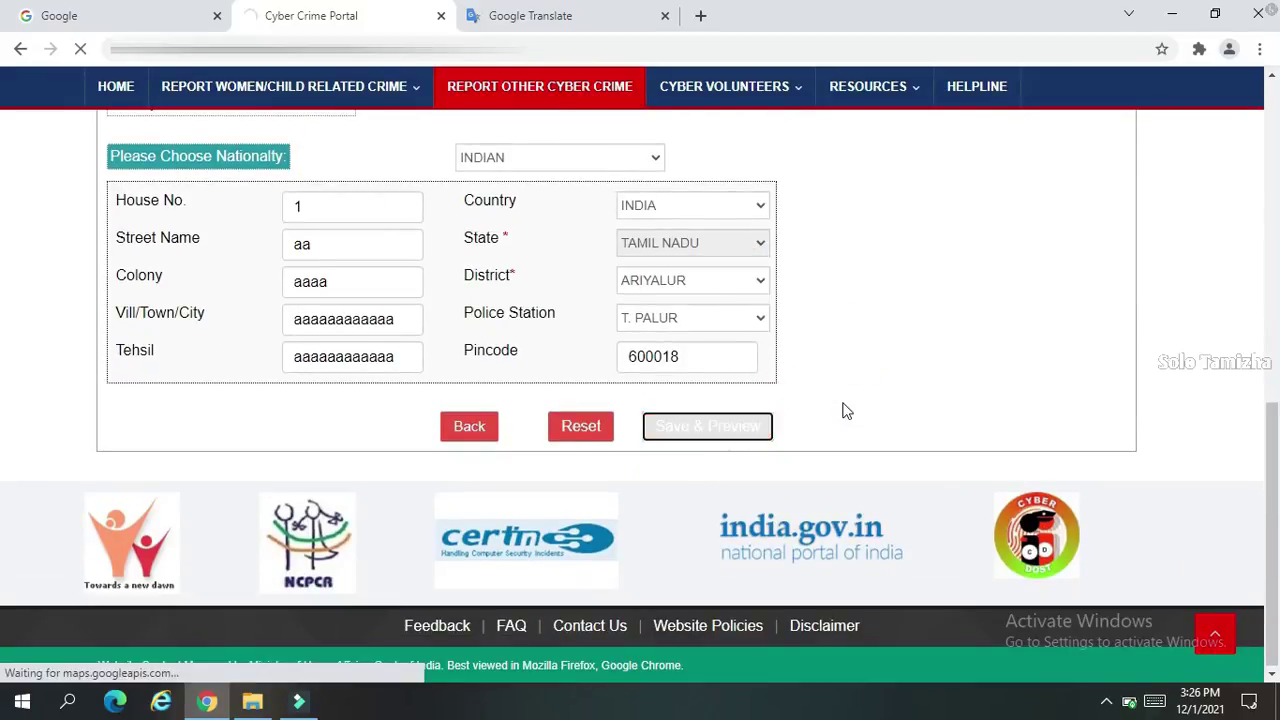
# Review the complaint preview, tick I Agree, and confirm the submission
pyautogui.scroll(-3, 3, 250)
pyautogui.scroll(-8, 3, 252)
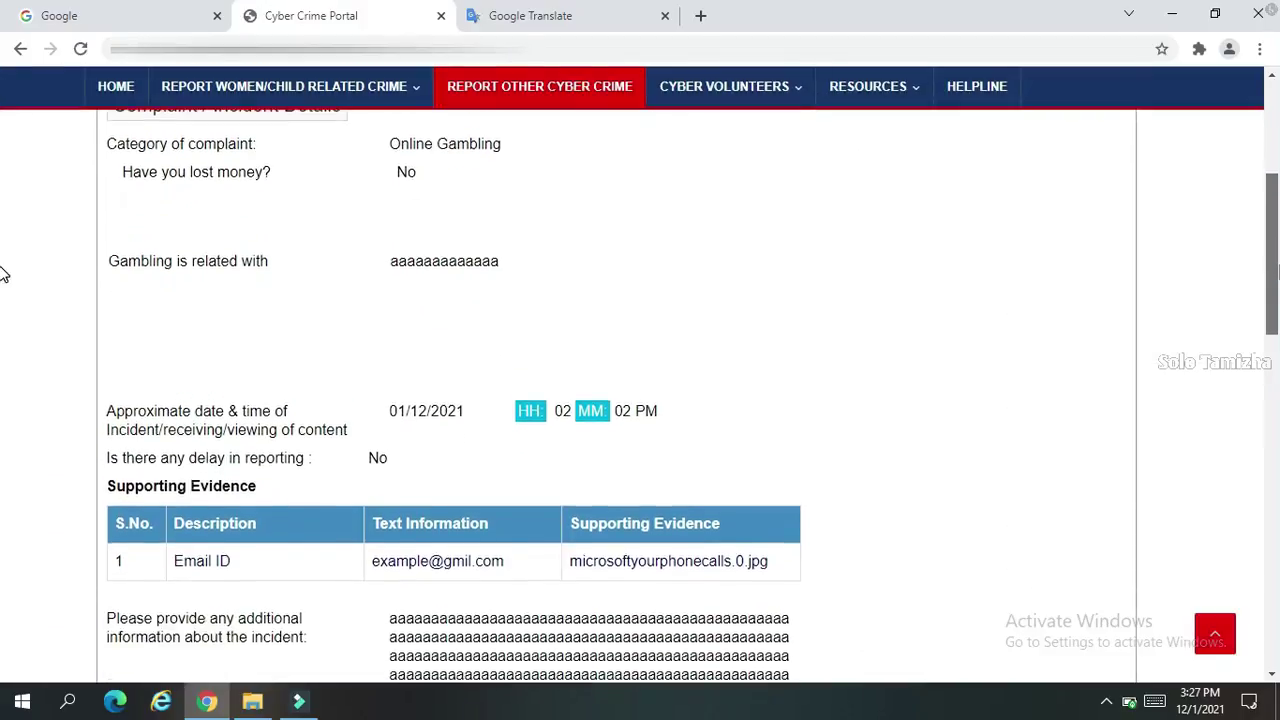
pyautogui.scroll(-4, 3, 468)
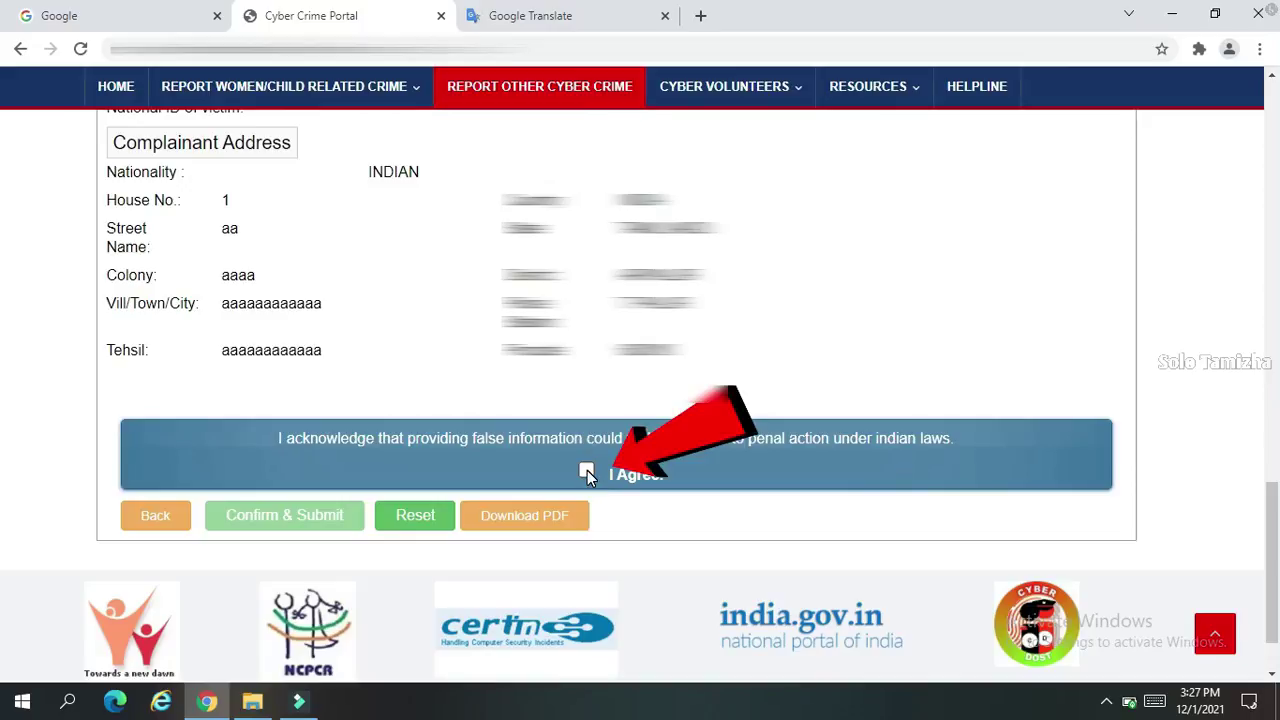
pyautogui.click(587, 471)
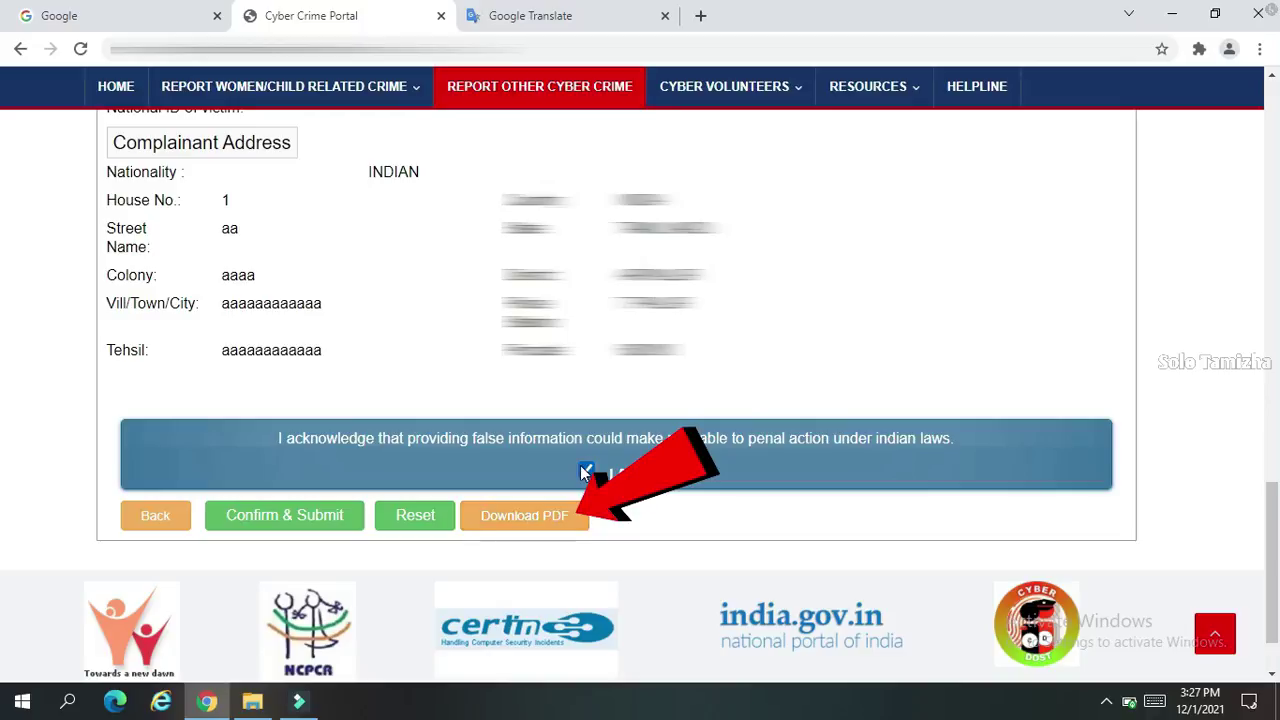
pyautogui.click(307, 527)
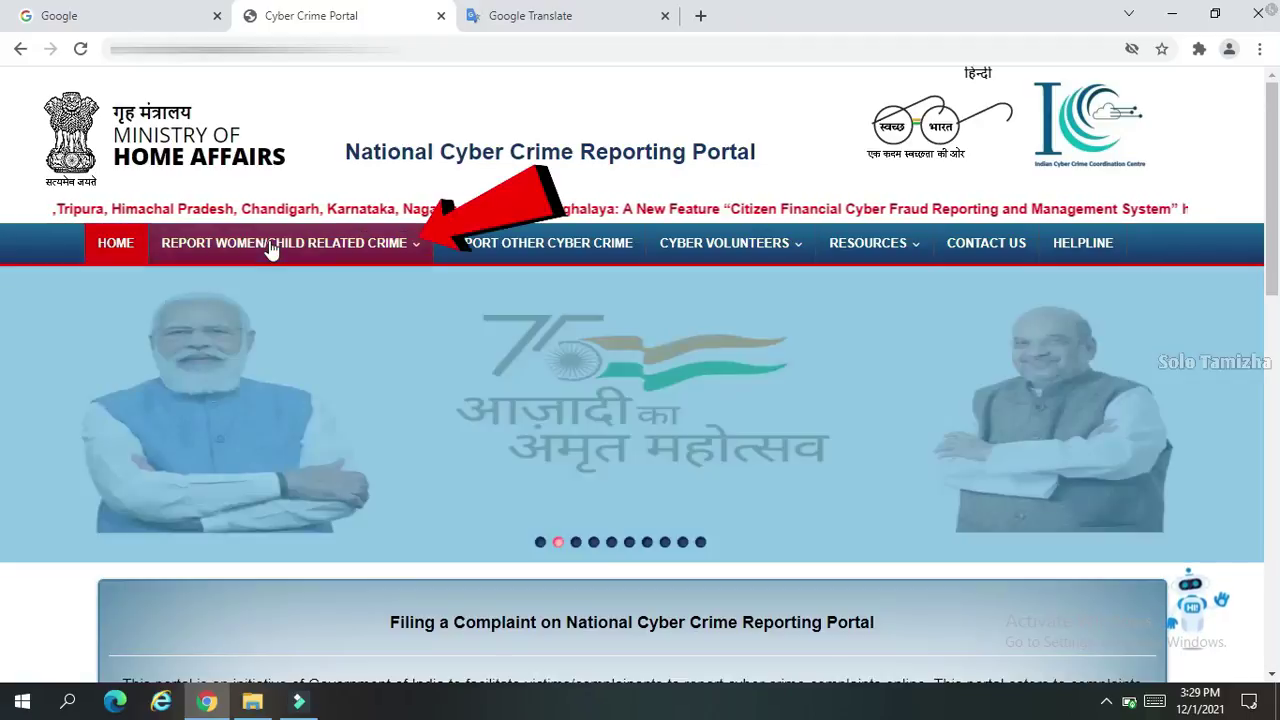
# Open the FAQ link from the portal home page in a new browser tab
pyautogui.click(265, 247)
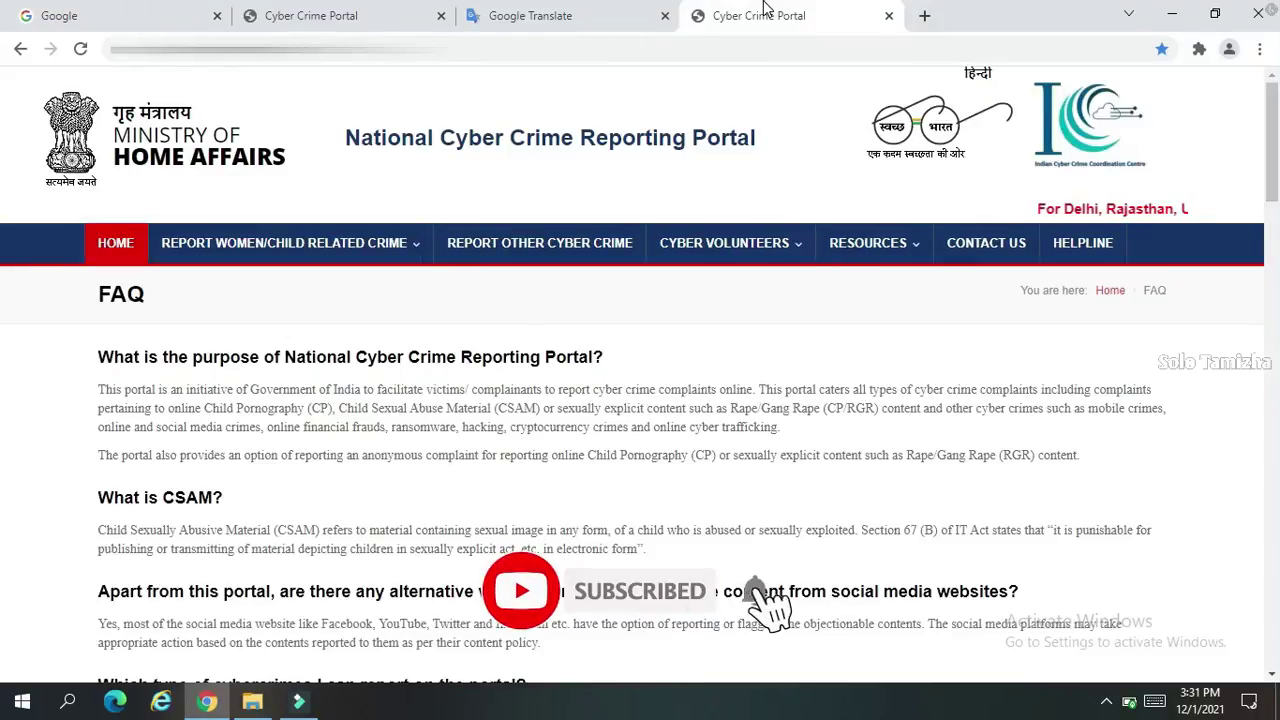
pyautogui.hotkey('ctrl', '+')
pyautogui.hotkey('ctrl', '+')
pyautogui.scroll(-3, 616, 270)
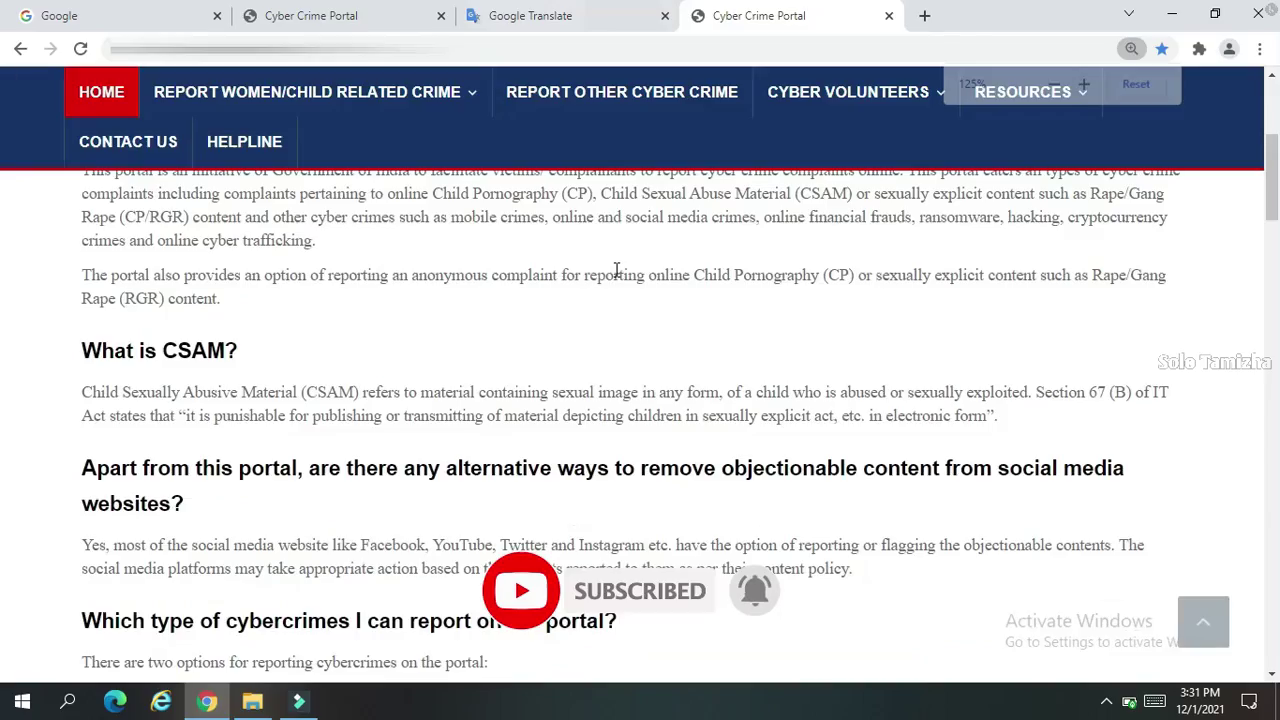
pyautogui.scroll(-10, 616, 270)
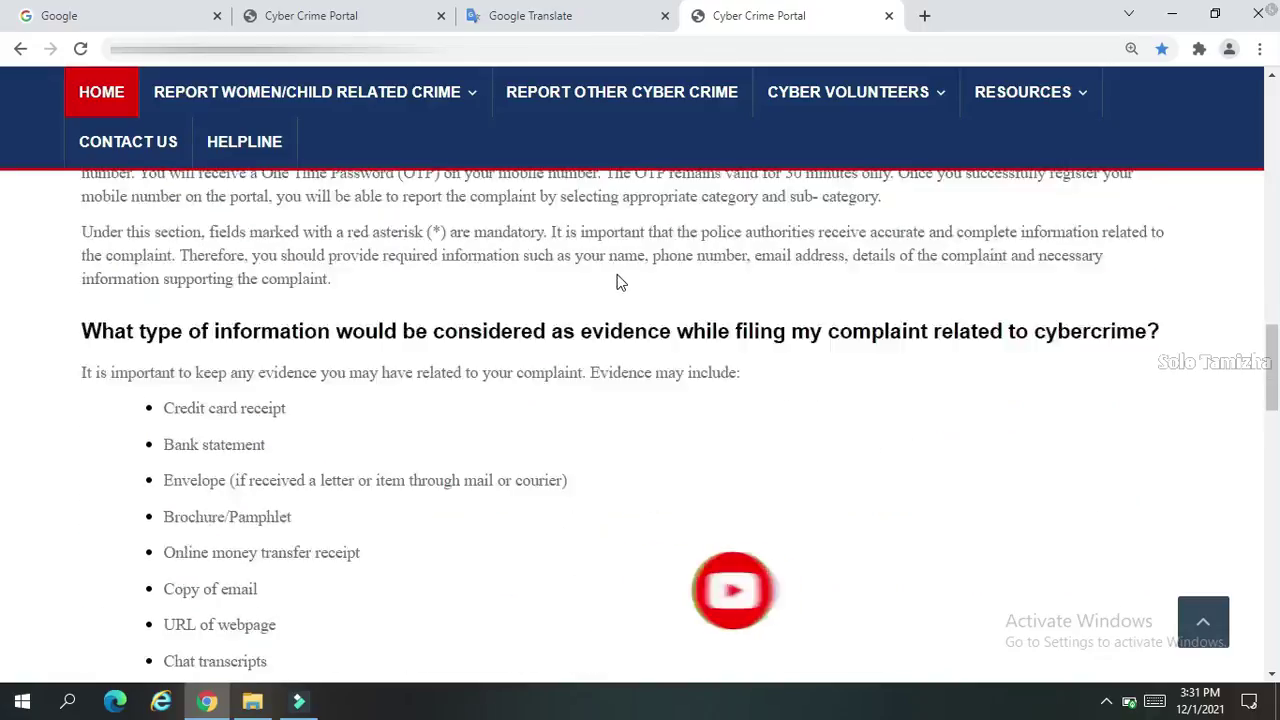
pyautogui.scroll(-3, 617, 282)
pyautogui.scroll(-6, 617, 282)
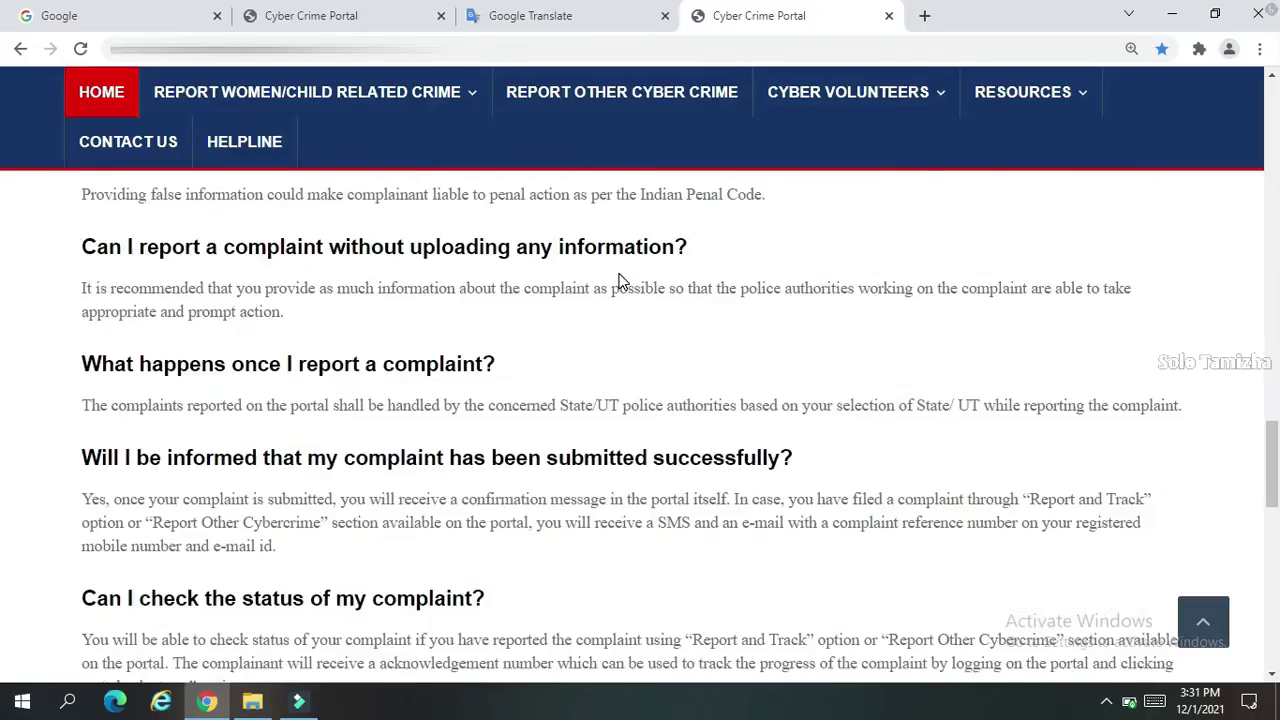
pyautogui.scroll(-3, 620, 280)
pyautogui.scroll(-1, 630, 283)
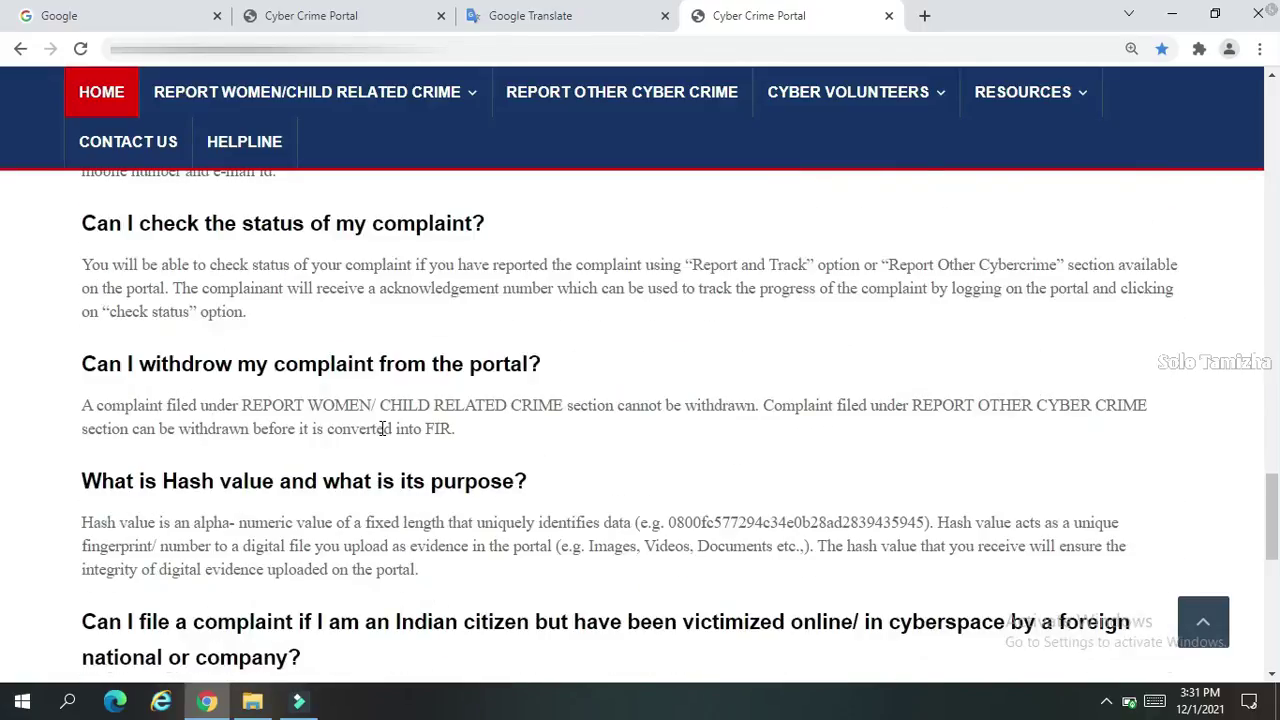
pyautogui.moveTo(82, 363); pyautogui.dragTo(540, 361)
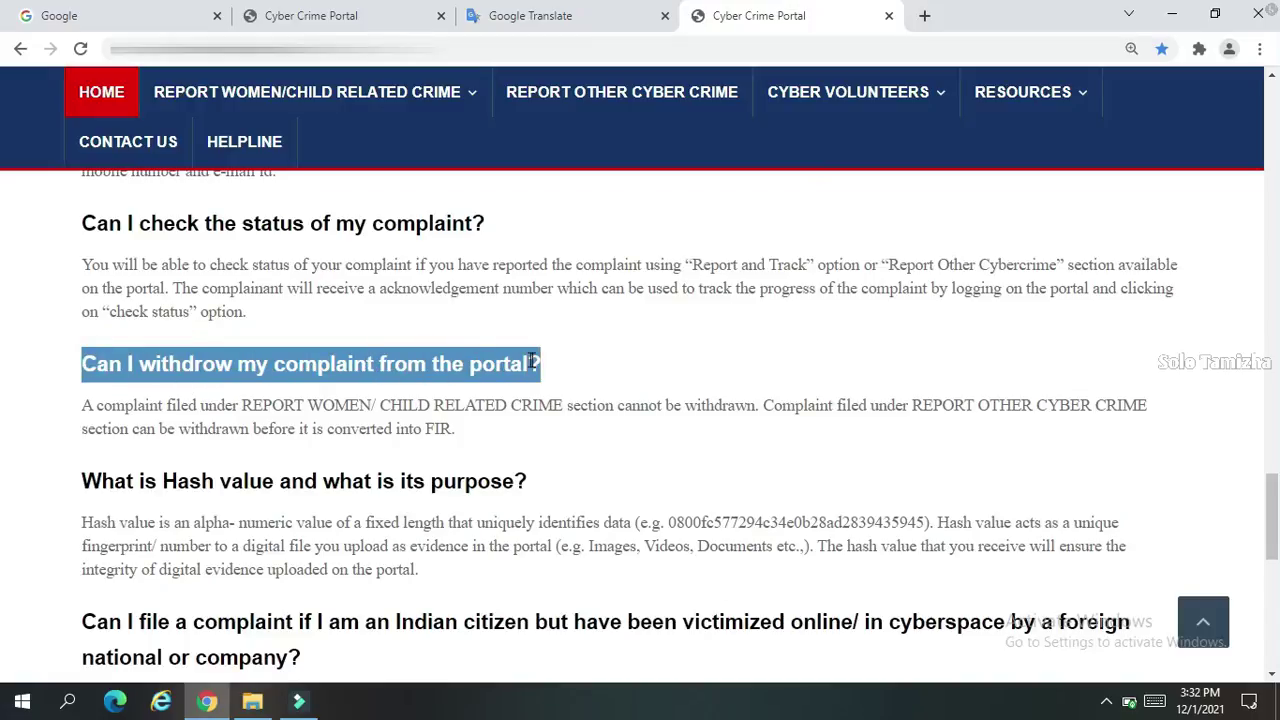
pyautogui.moveTo(241, 405); pyautogui.dragTo(484, 405)
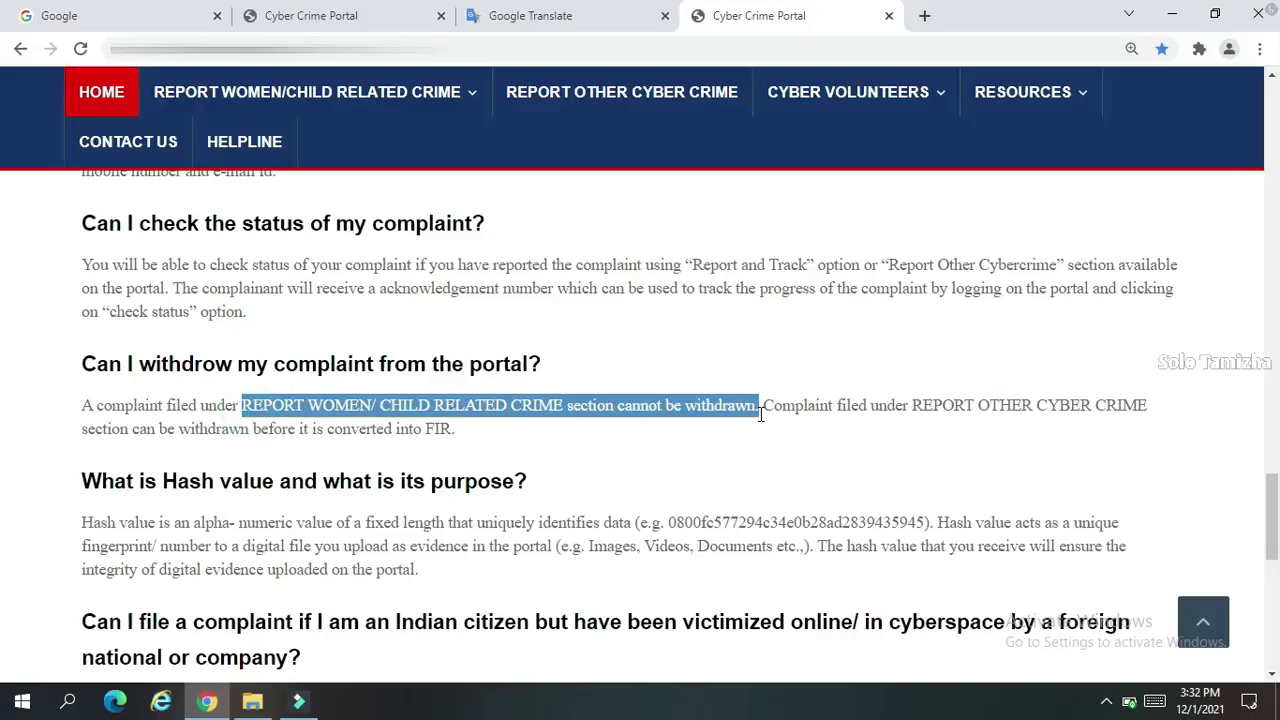
pyautogui.moveTo(911, 405); pyautogui.dragTo(993, 408)
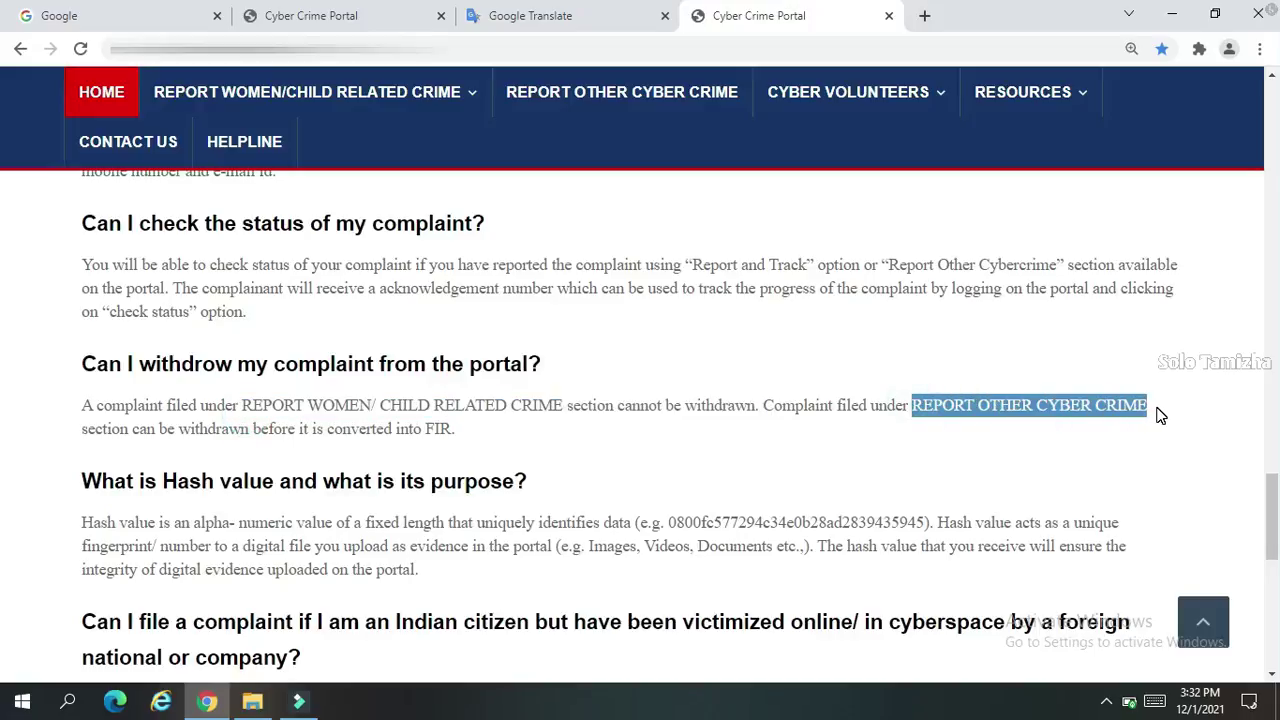
pyautogui.moveTo(328, 429); pyautogui.dragTo(458, 437)
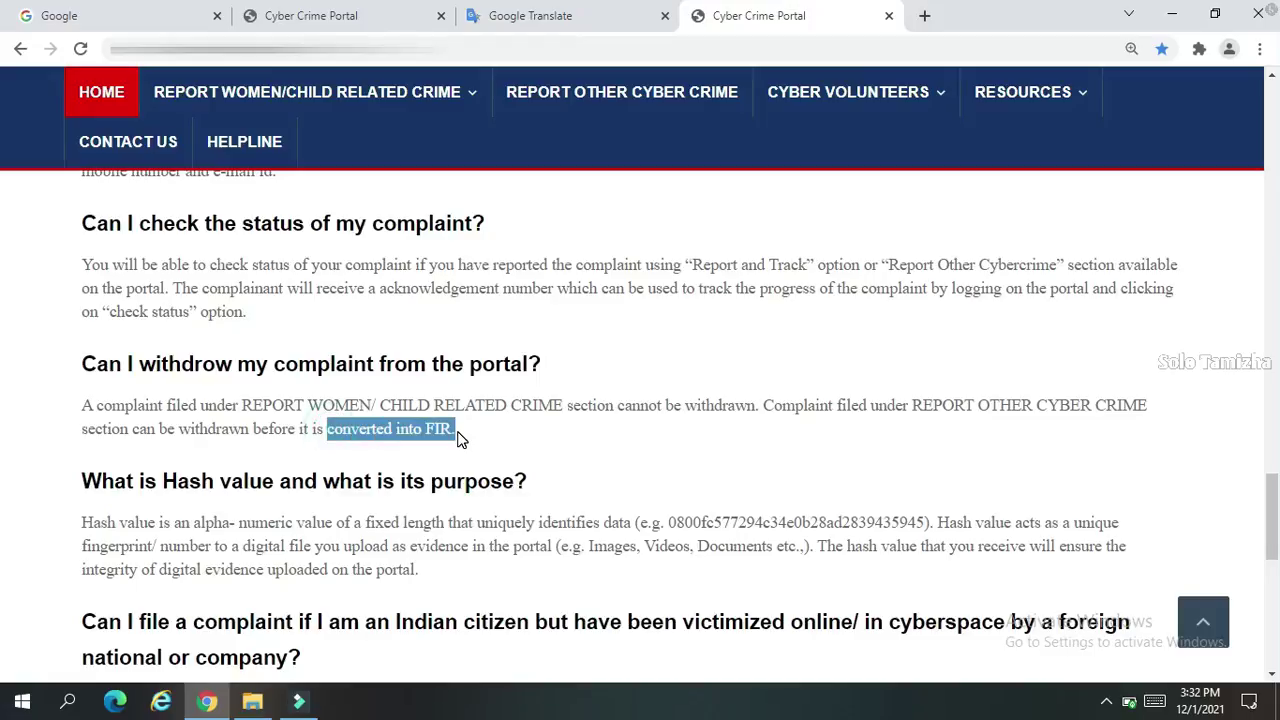
pyautogui.click(464, 430)
pyautogui.hotkey('ctrl', '-')
pyautogui.hotkey('ctrl', '-')
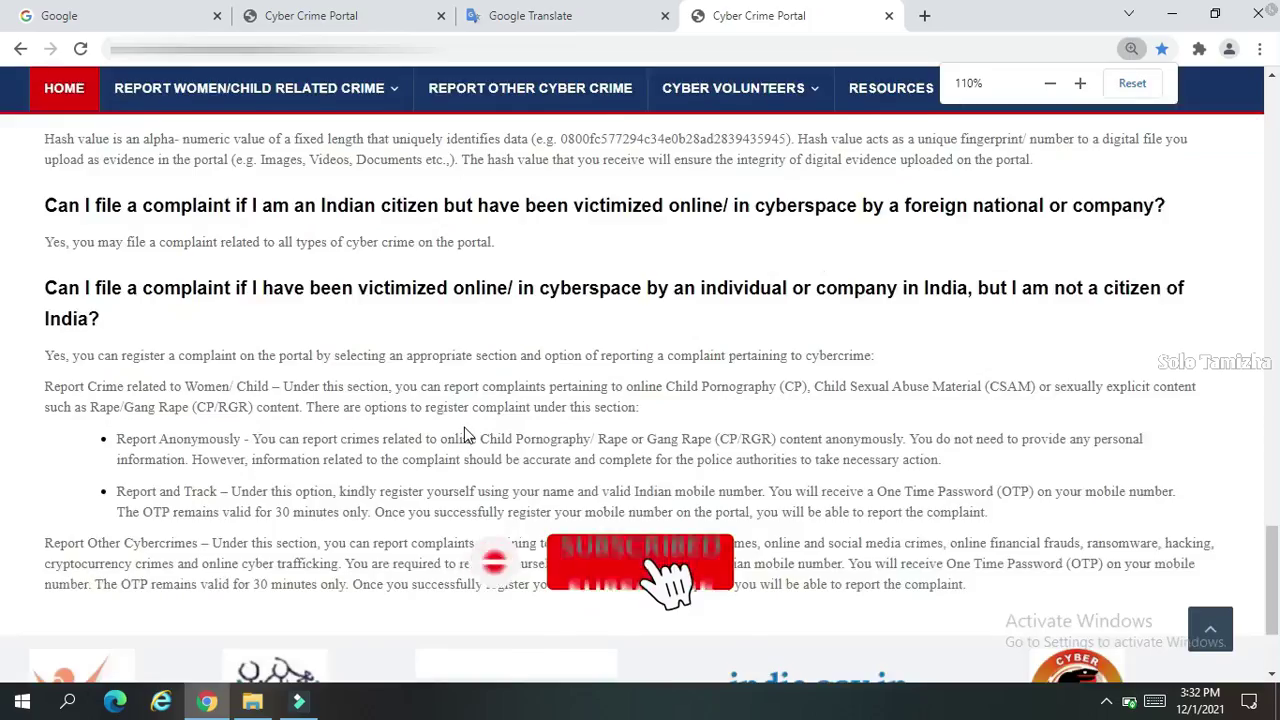
pyautogui.scroll(10, 465, 428)
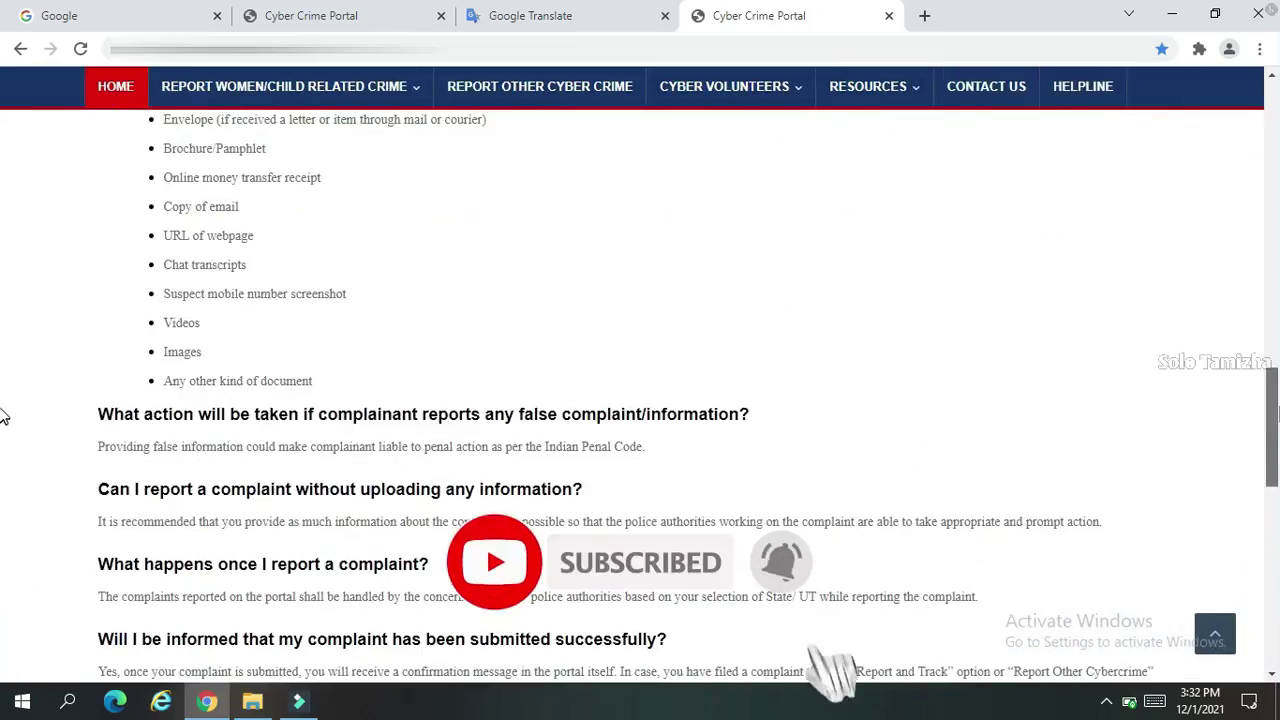
pyautogui.moveTo(1273, 357); pyautogui.dragTo(1273, 148)
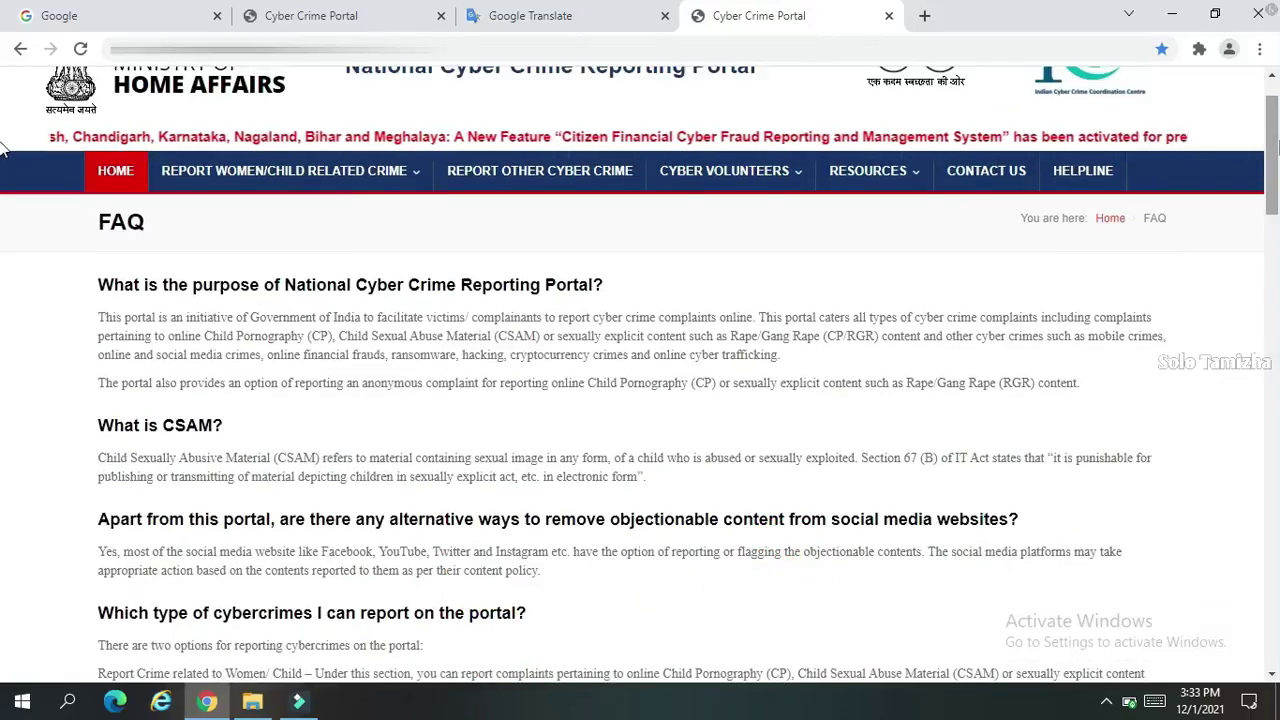